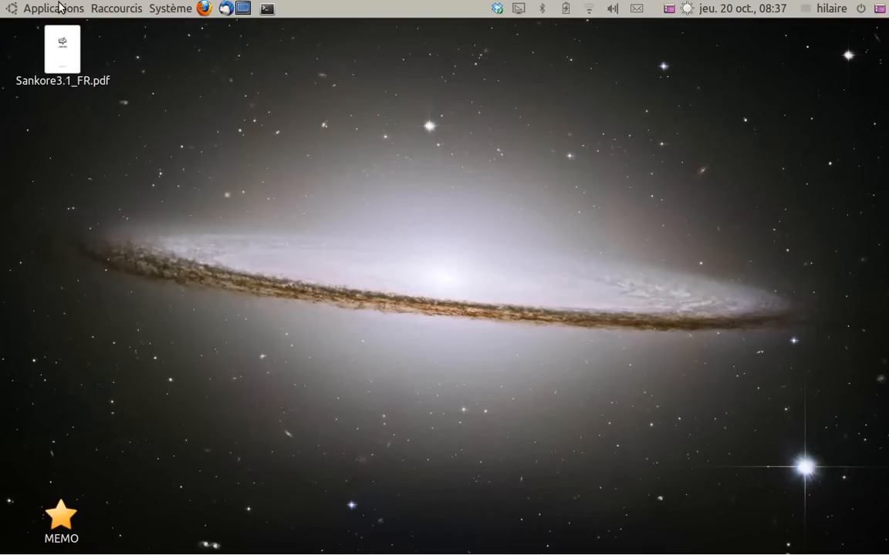
# Launch Xournal from the accessories and reposition its window on the desktop
pyautogui.click(58, 7)
pyautogui.moveTo(59, 29)
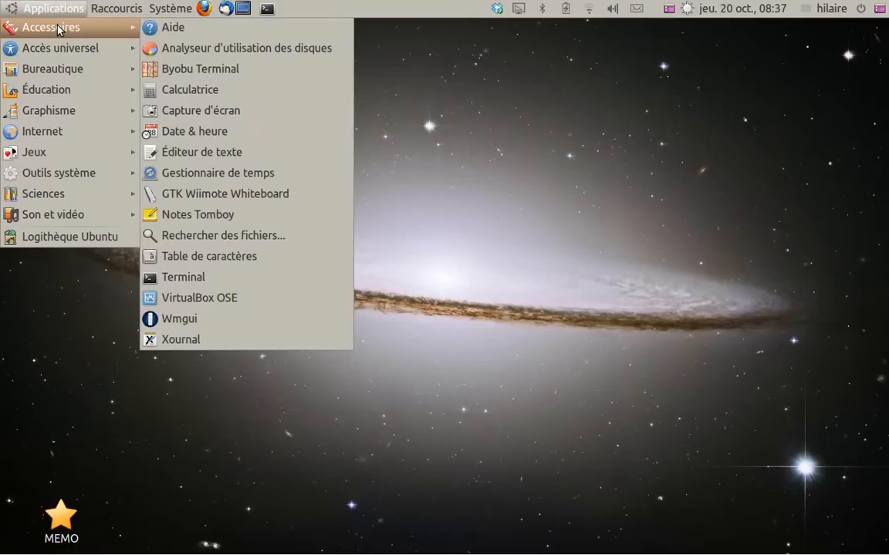
pyautogui.moveTo(170, 8)
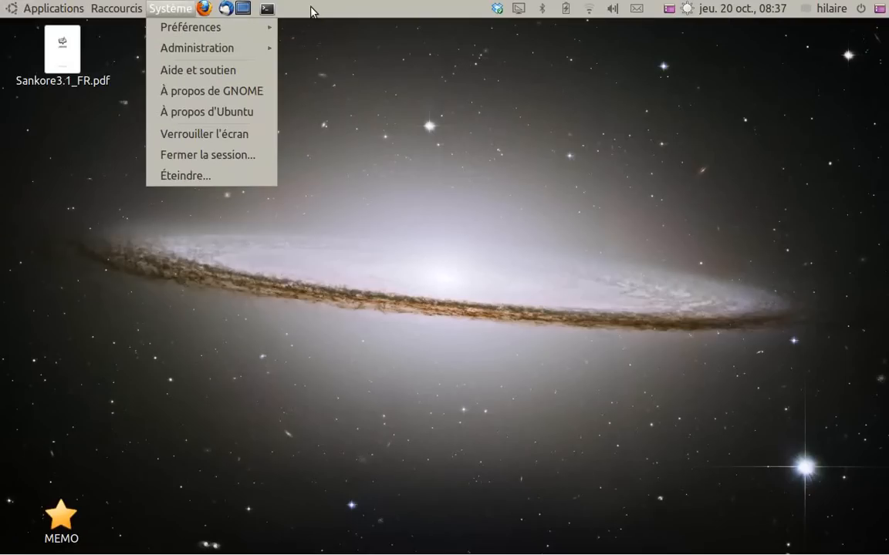
pyautogui.moveTo(54, 9)
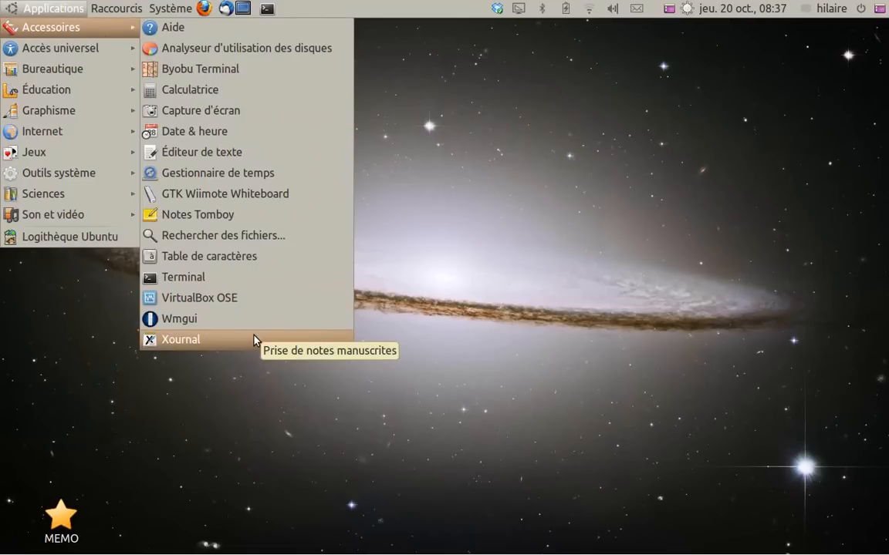
pyautogui.click(255, 340)
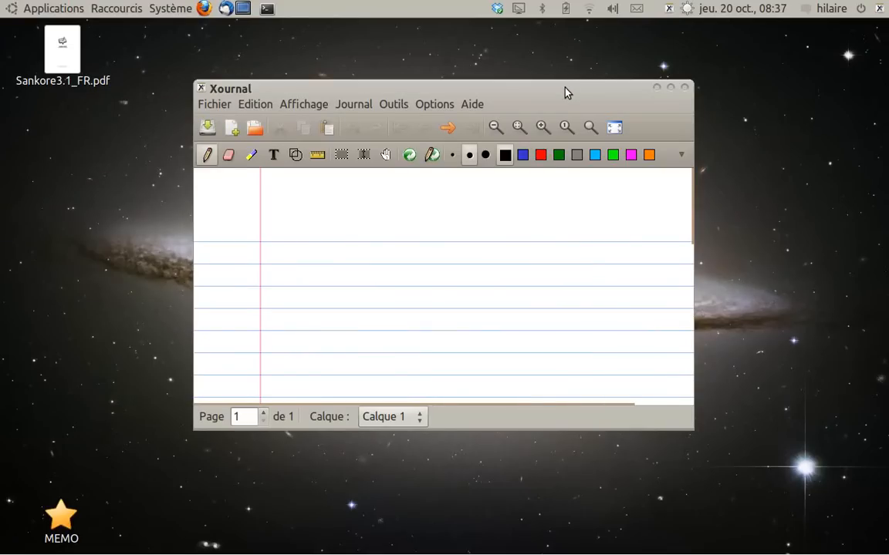
pyautogui.moveTo(565, 90); pyautogui.dragTo(454, 74)
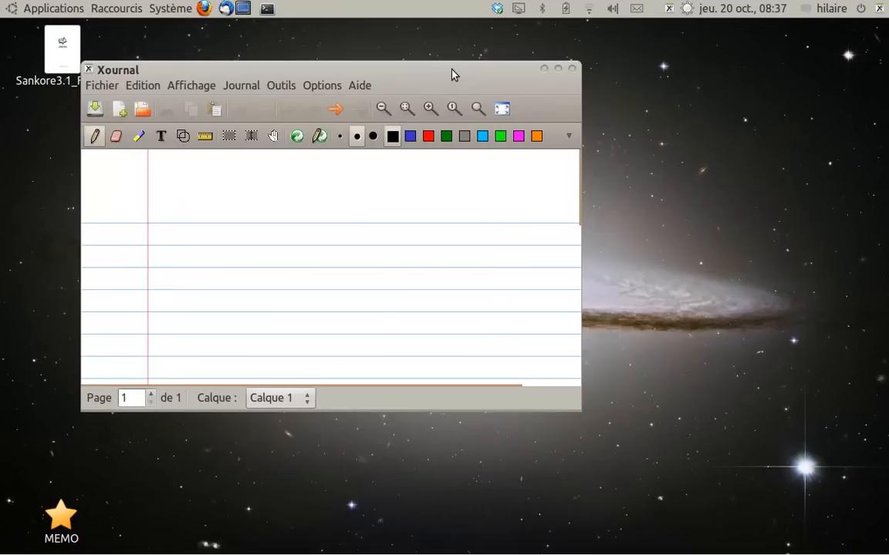
# Draw a few short black squiggles on the page and enable the "Sensible à la pression" option
pyautogui.click(314, 89)
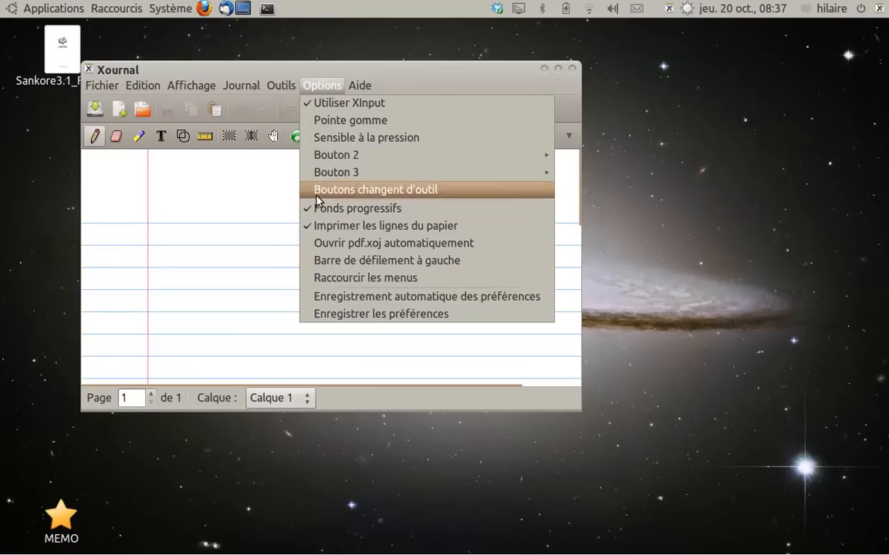
pyautogui.click(232, 215)
pyautogui.moveTo(248, 210); pyautogui.dragTo(253, 230)
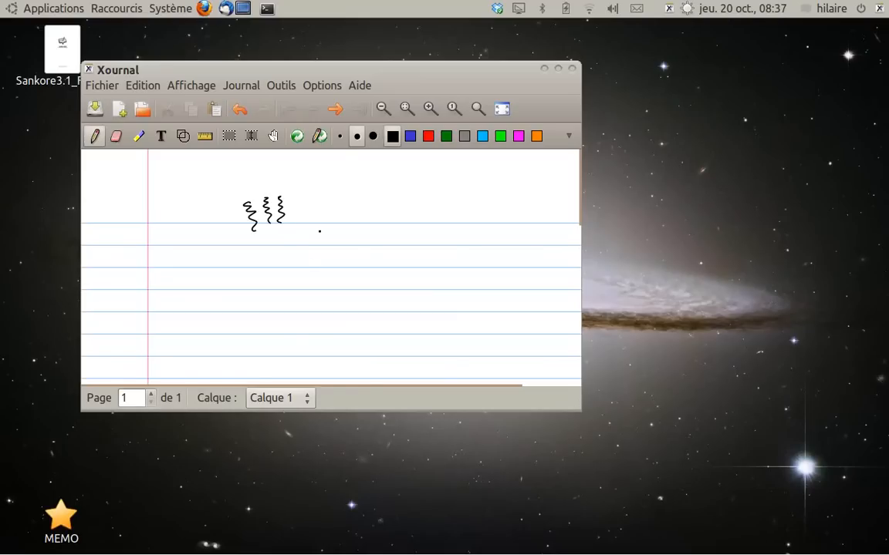
pyautogui.click(324, 85)
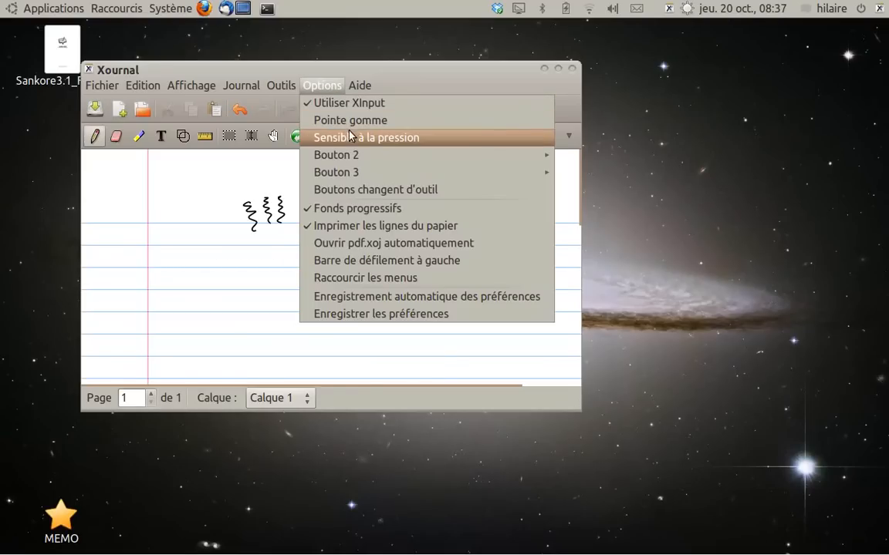
pyautogui.click(349, 139)
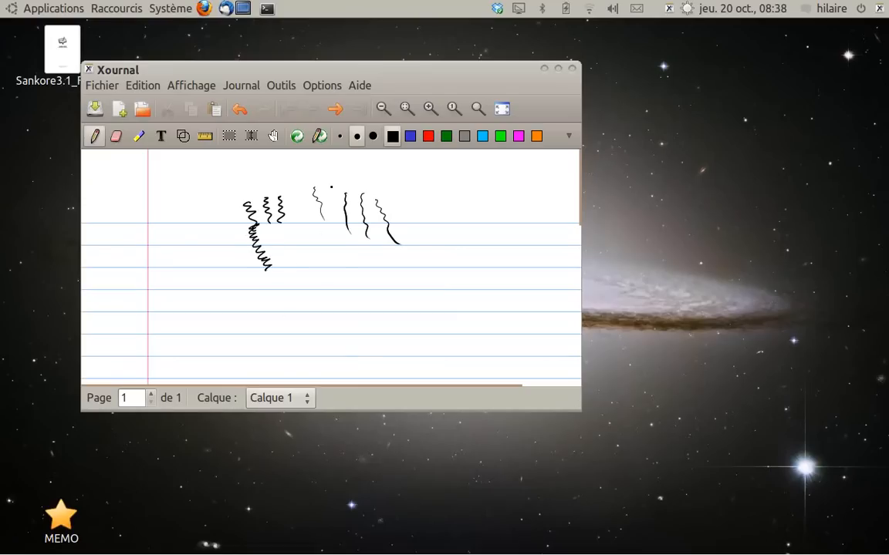
# Enable the "Pointe gomme" option and erase the squiggles nearest the margin with the pen's eraser tip
pyautogui.click(323, 86)
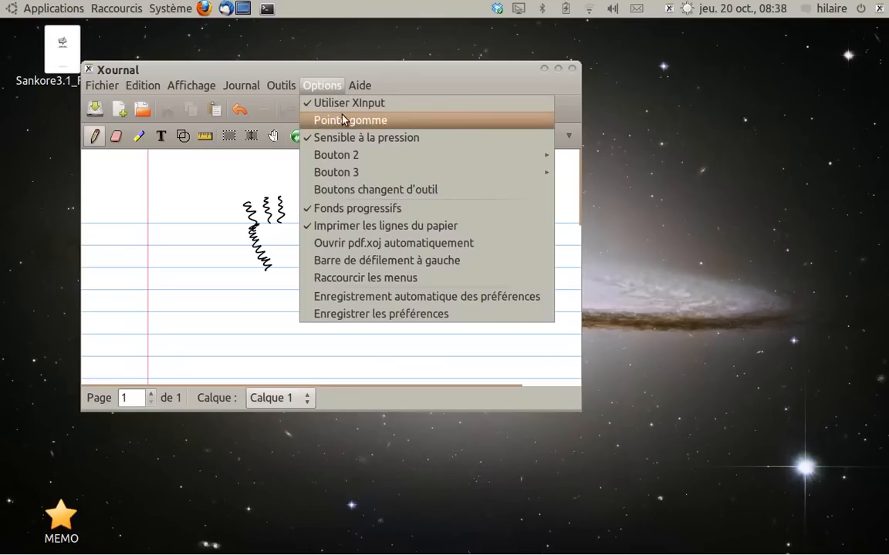
pyautogui.click(339, 120)
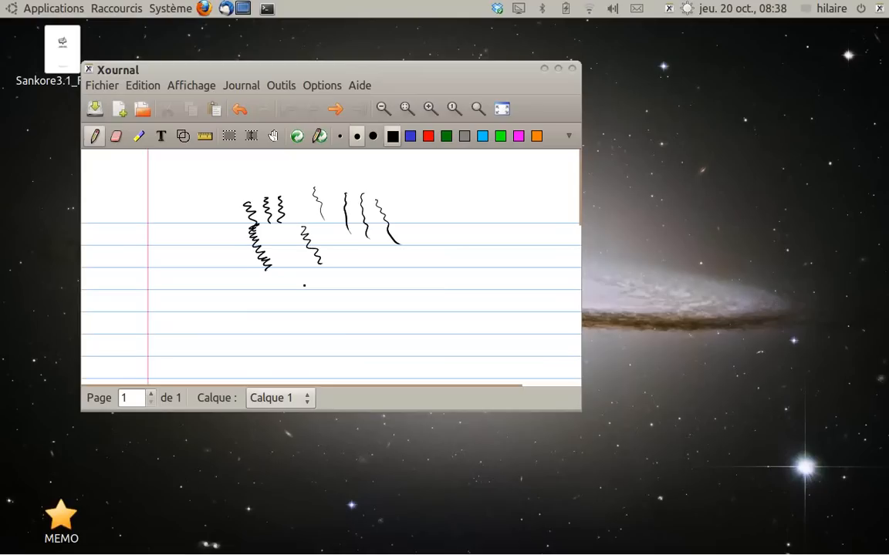
pyautogui.moveTo(320, 263)
pyautogui.mouseDown()
pyautogui.moveTo(306, 229)
pyautogui.moveTo(238, 209)
pyautogui.mouseUp()
pyautogui.moveTo(249, 221)
pyautogui.mouseDown()
pyautogui.moveTo(250, 241)
pyautogui.moveTo(270, 264)
pyautogui.moveTo(248, 202)
pyautogui.moveTo(279, 216)
pyautogui.moveTo(309, 188)
pyautogui.moveTo(323, 218)
pyautogui.mouseUp()
pyautogui.hotkey('ctrl', 'shift', 'p')
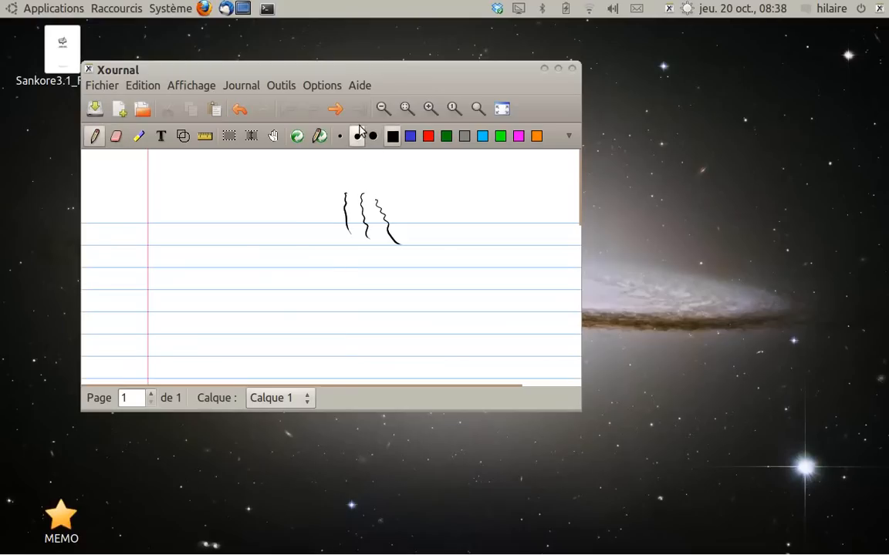
# Start a new document without saving the test strokes, and enlarge the Xournal window
pyautogui.moveTo(327, 78); pyautogui.dragTo(246, 47)
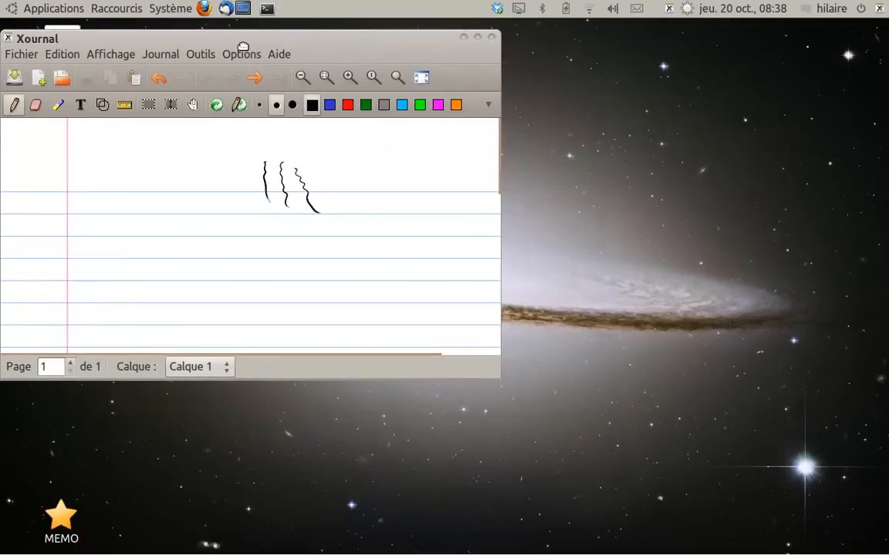
pyautogui.click(61, 81)
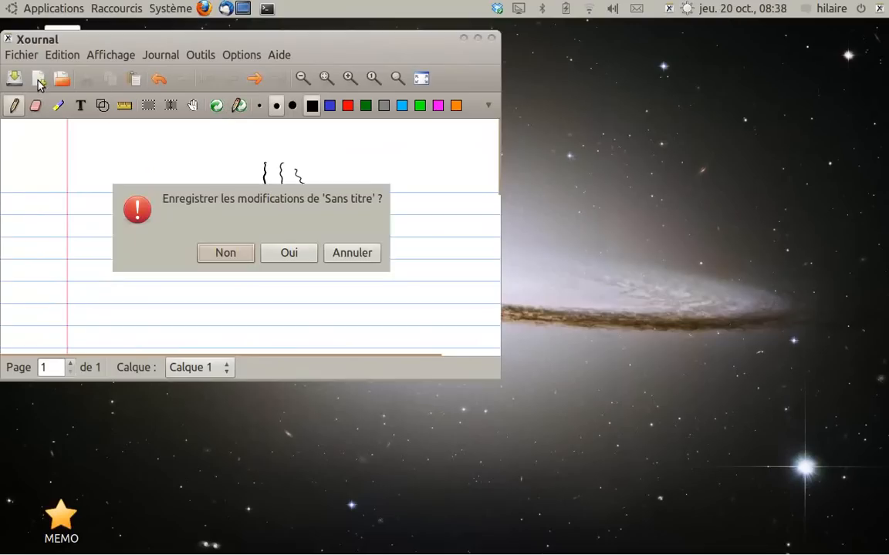
pyautogui.click(231, 255)
pyautogui.moveTo(490, 368); pyautogui.dragTo(540, 452)
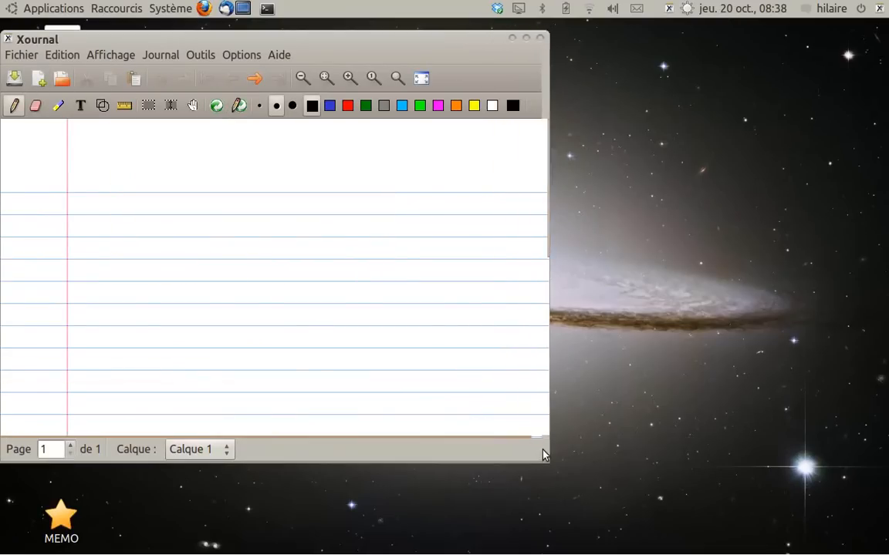
# Handwrite the equation x²+2x+1=0 on the first ruled line with the fine black pen, and make the window taller
pyautogui.click(260, 111)
pyautogui.click(312, 106)
pyautogui.moveTo(97, 187); pyautogui.dragTo(88, 189)
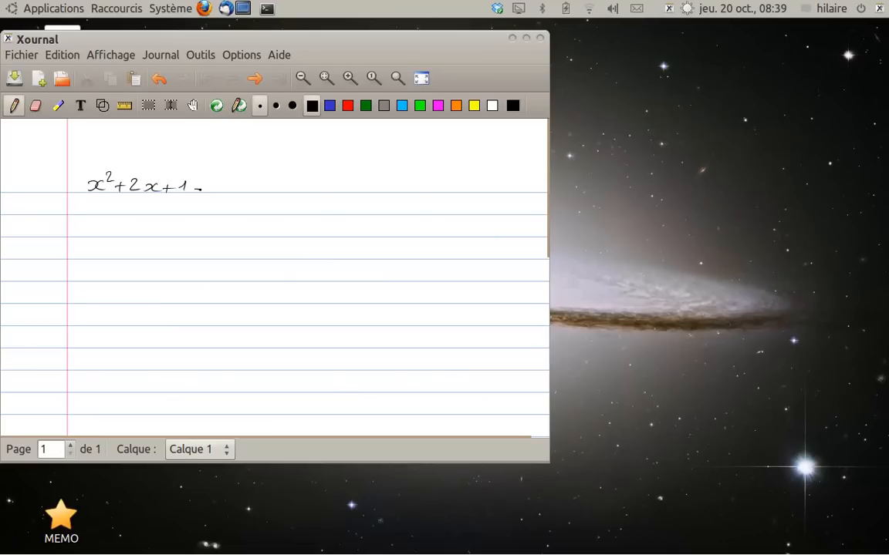
pyautogui.moveTo(271, 46); pyautogui.dragTo(274, 74)
pyautogui.moveTo(546, 488); pyautogui.dragTo(555, 541)
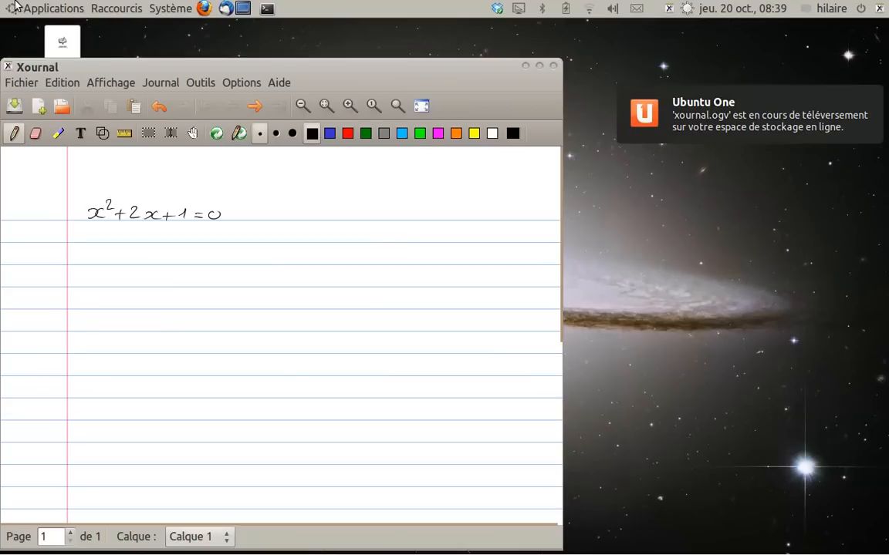
# Launch recordMyDesktop, move its window off the equation, and view the folder offered for saving the recording
pyautogui.click(16, 6)
pyautogui.moveTo(85, 195)
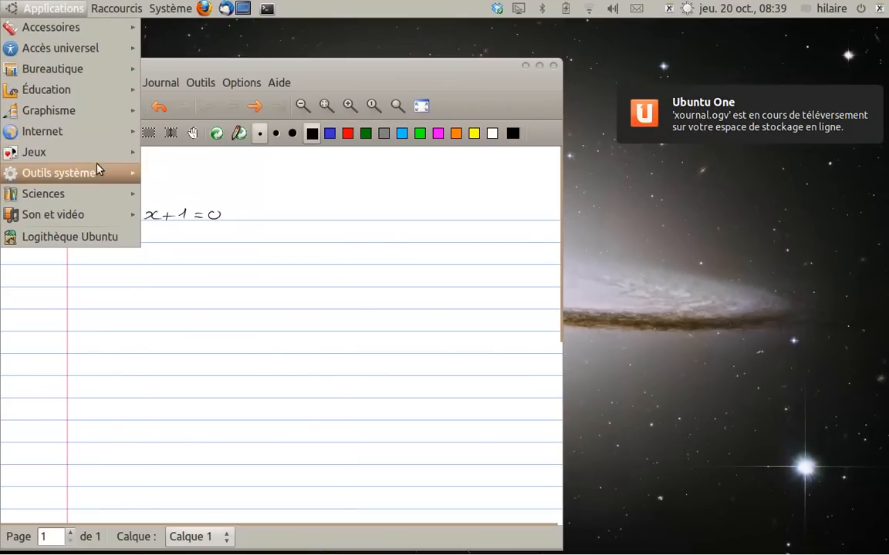
pyautogui.moveTo(105, 213)
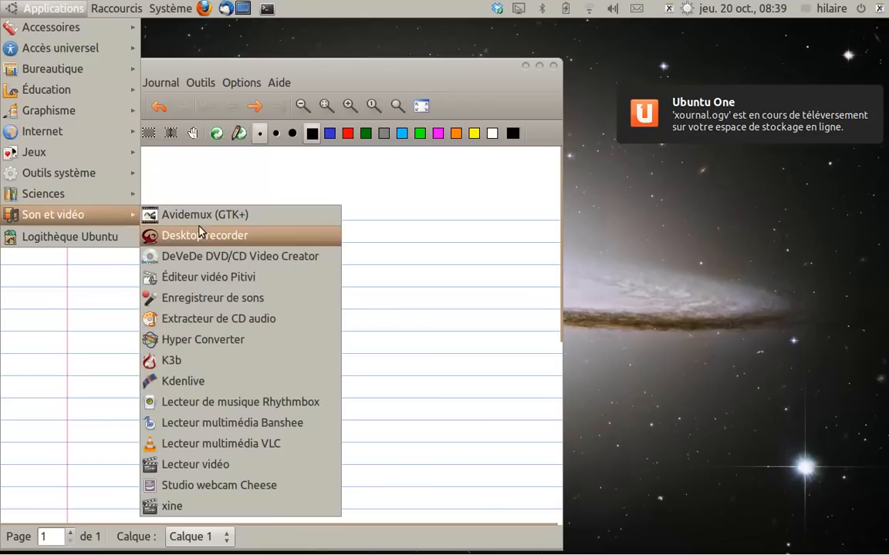
pyautogui.click(244, 236)
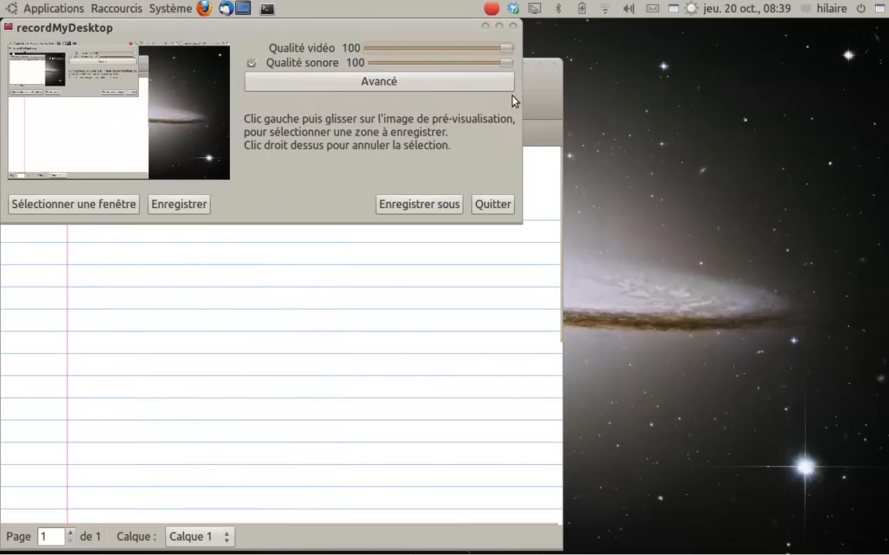
pyautogui.moveTo(357, 26); pyautogui.dragTo(705, 98)
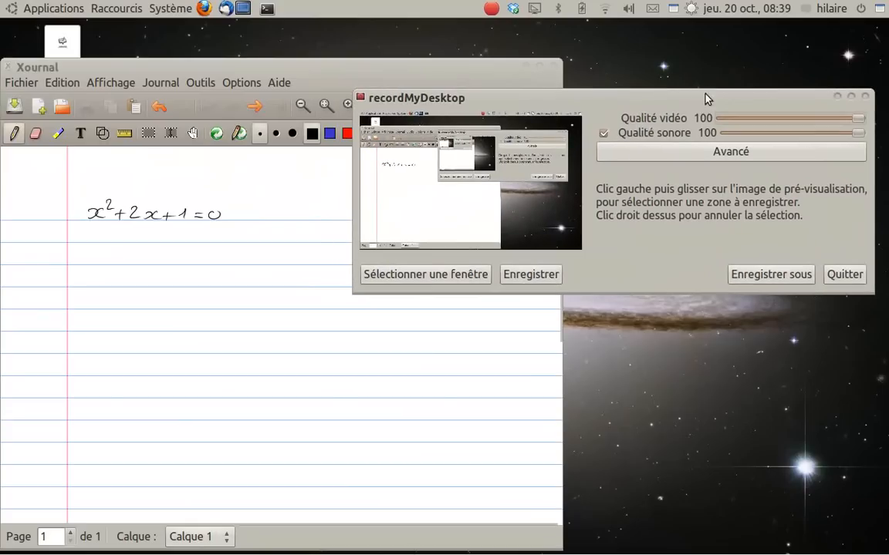
pyautogui.click(781, 279)
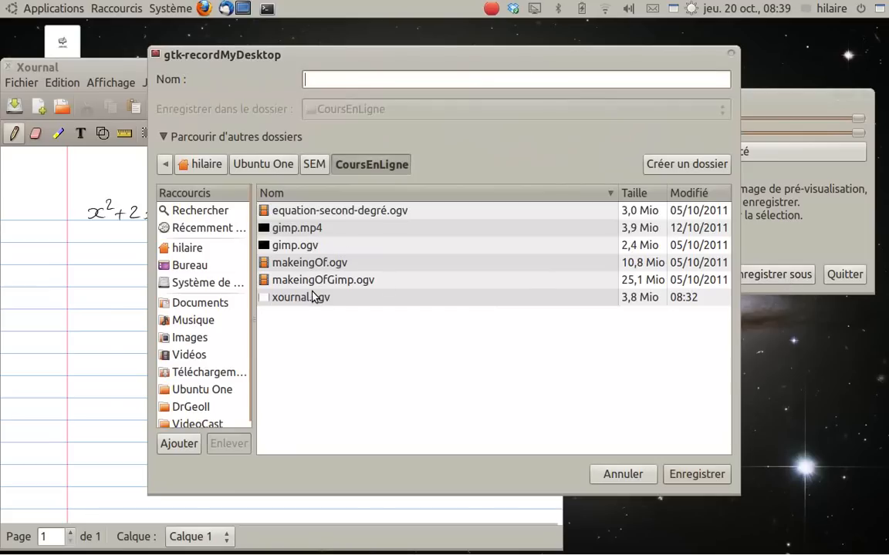
pyautogui.click(617, 474)
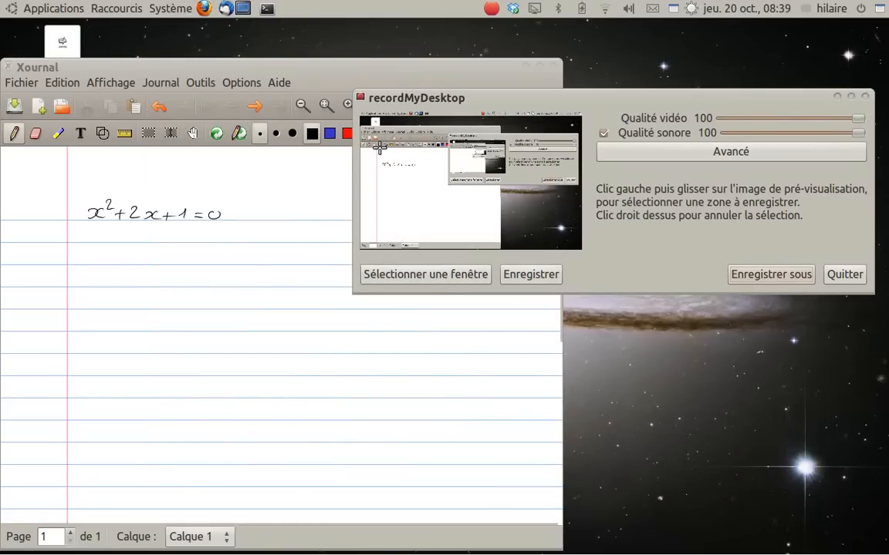
# Try marking the page area beside the margin as the recording zone, clear that selection and quit the recorder
pyautogui.moveTo(380, 148); pyautogui.dragTo(499, 242)
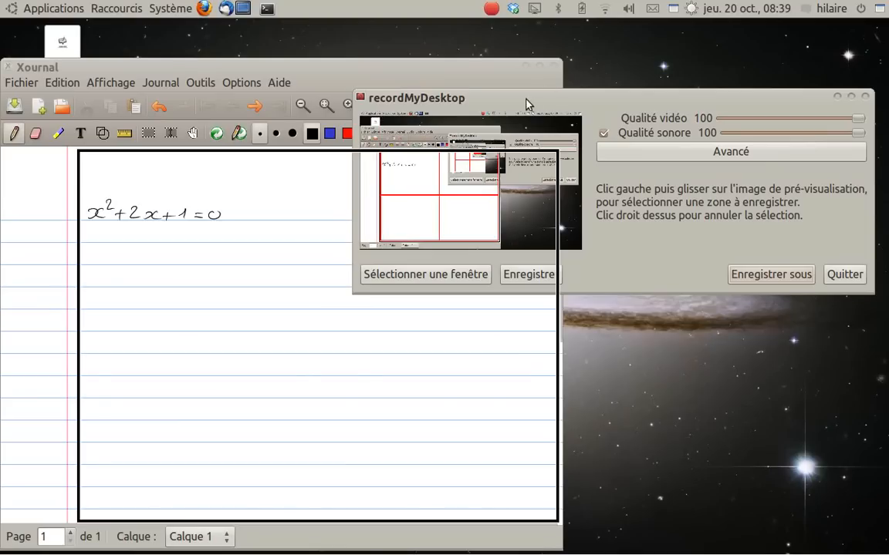
pyautogui.moveTo(415, 104); pyautogui.dragTo(423, 46)
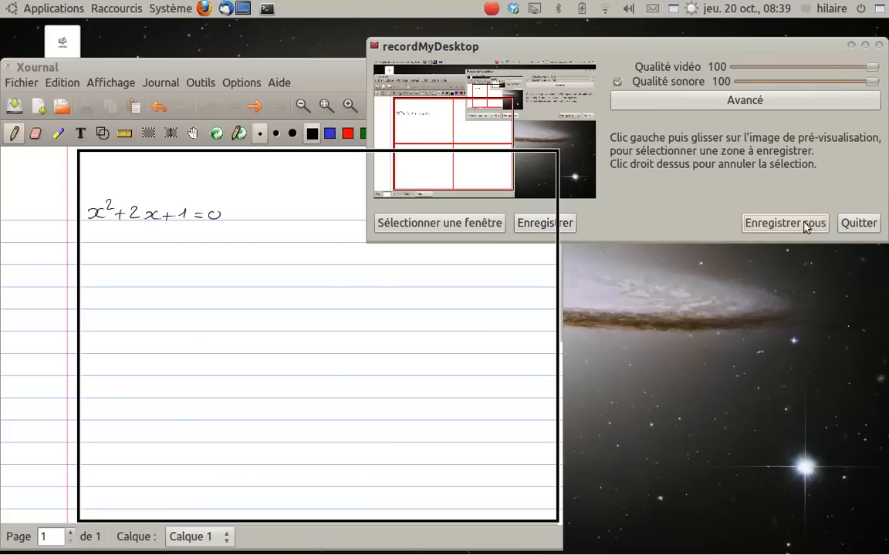
pyautogui.rightClick(573, 148)
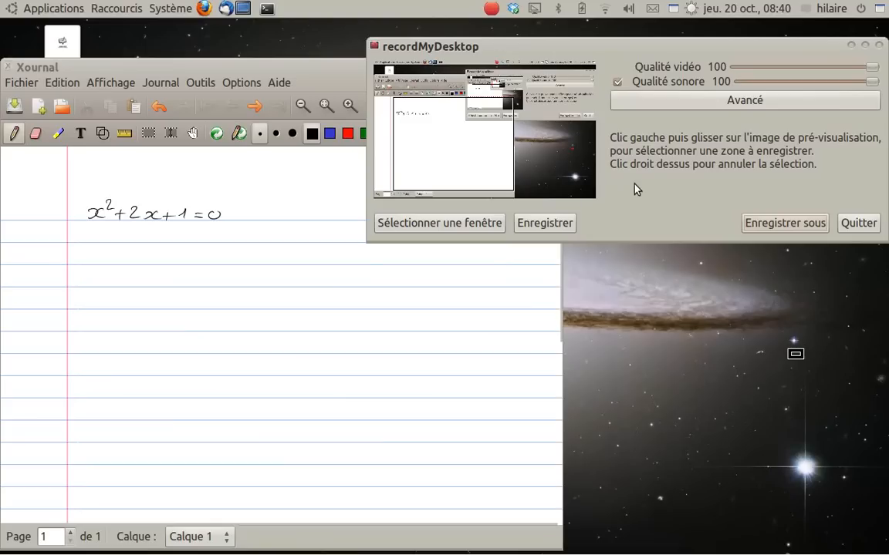
pyautogui.click(855, 223)
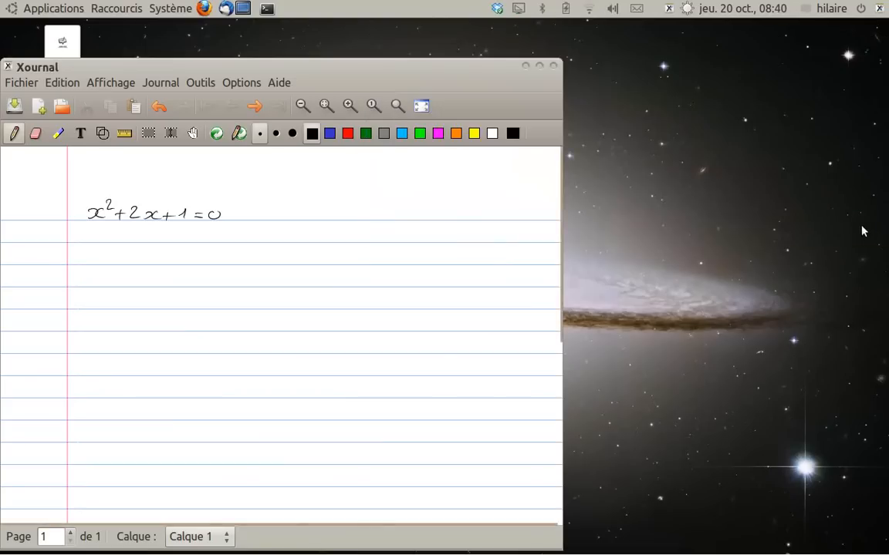
# Fit the page to the window's width and try the full-screen display before returning to the normal window
pyautogui.click(327, 105)
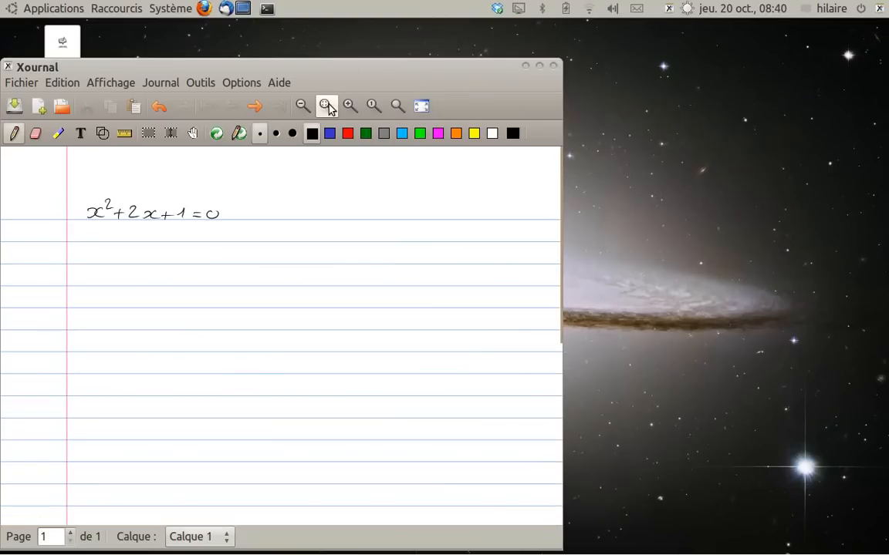
pyautogui.click(421, 106)
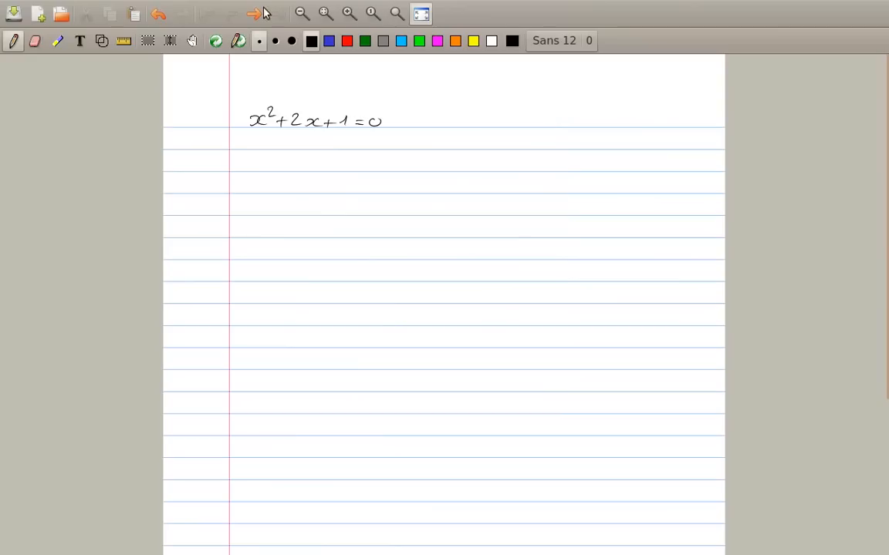
pyautogui.click(421, 13)
pyautogui.moveTo(351, 69)
pyautogui.mouseDown()
pyautogui.moveTo(351, 46)
pyautogui.moveTo(354, 61)
pyautogui.mouseUp()
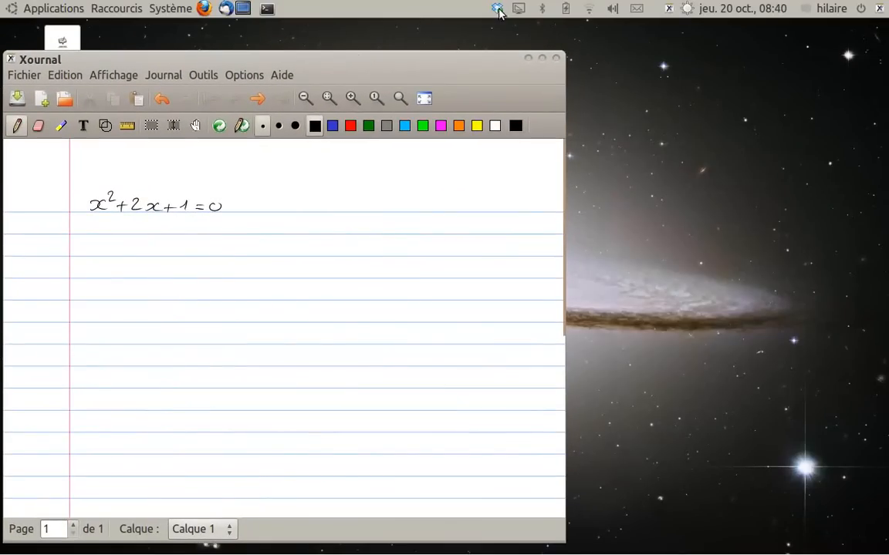
# Launch recordMyDesktop and start a recording with the Xournal window selected as the capture area
pyautogui.click(46, 9)
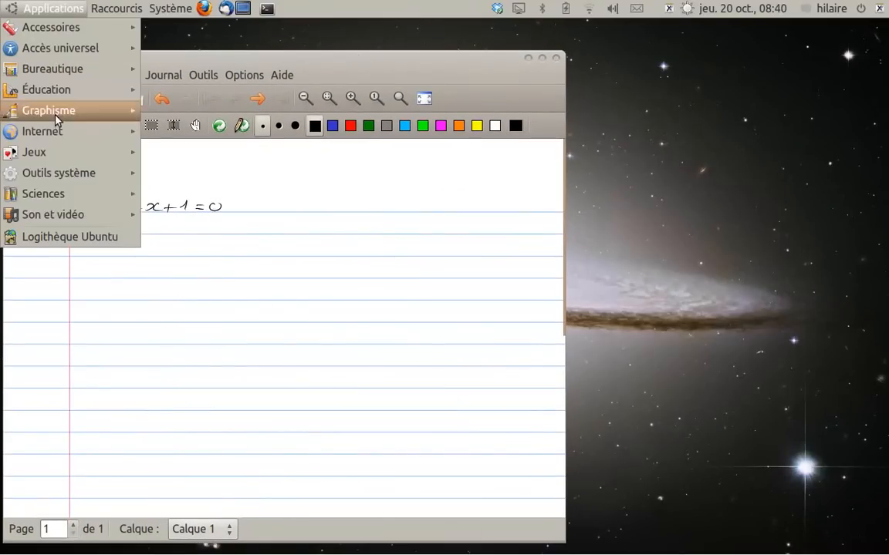
pyautogui.moveTo(132, 214)
pyautogui.click(210, 236)
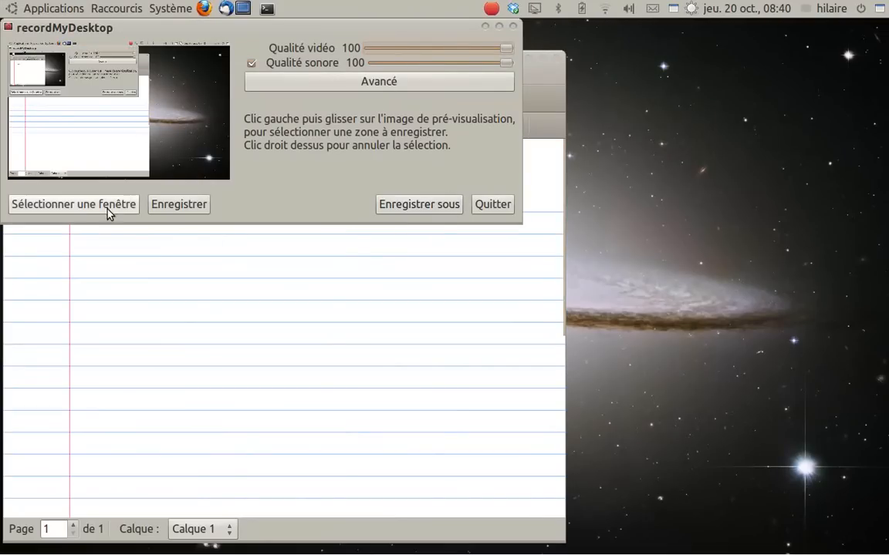
pyautogui.click(183, 277)
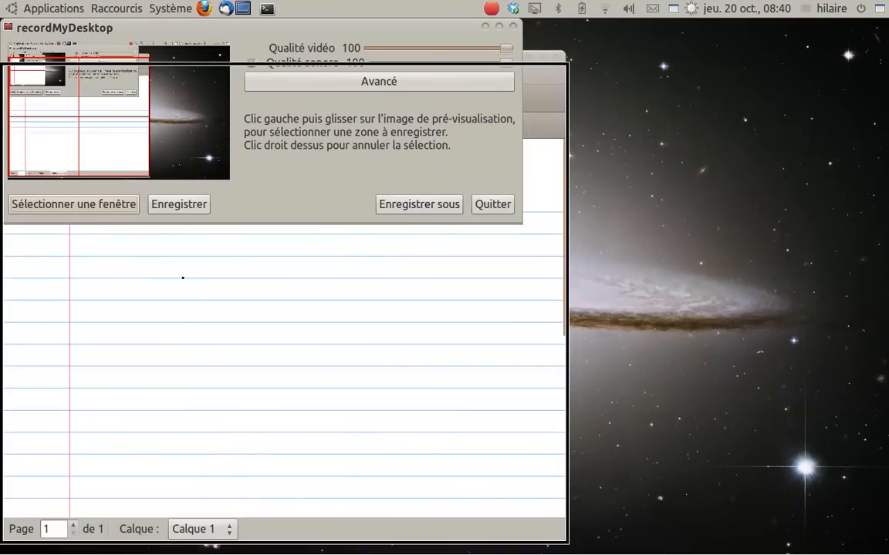
pyautogui.moveTo(74, 27); pyautogui.dragTo(363, 50)
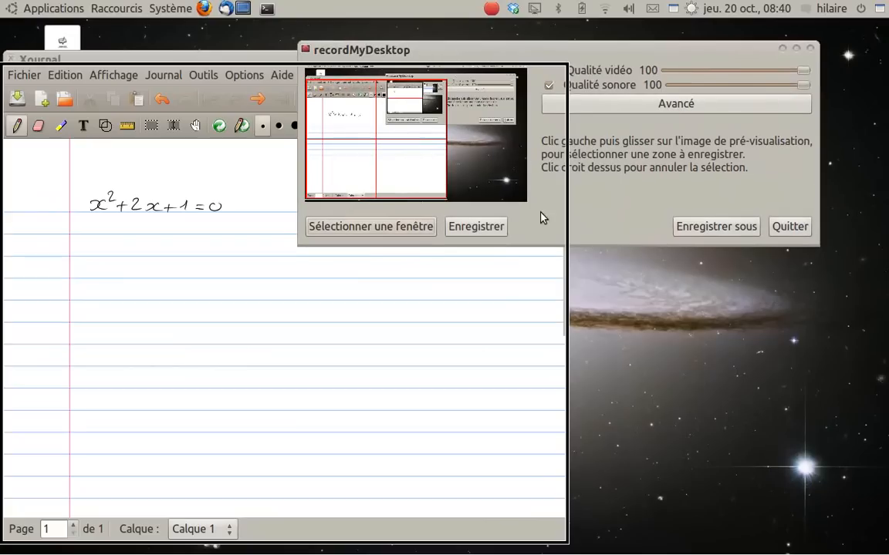
pyautogui.click(478, 232)
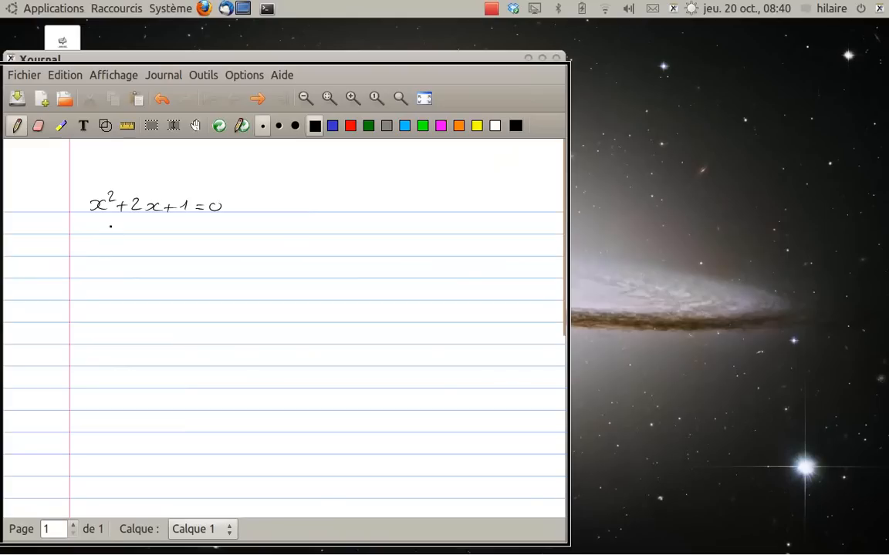
# Handwrite the discriminant formula Δ = b² − 4ac on the line below x² + 2x + 1 = 0
pyautogui.moveTo(100, 232)
pyautogui.mouseDown()
pyautogui.moveTo(106, 219)
pyautogui.moveTo(117, 232)
pyautogui.moveTo(100, 233)
pyautogui.mouseUp()
pyautogui.moveTo(123, 232); pyautogui.dragTo(189, 231)
pyautogui.moveTo(187, 225)
pyautogui.mouseDown()
pyautogui.moveTo(186, 236)
pyautogui.moveTo(218, 233)
pyautogui.mouseUp()
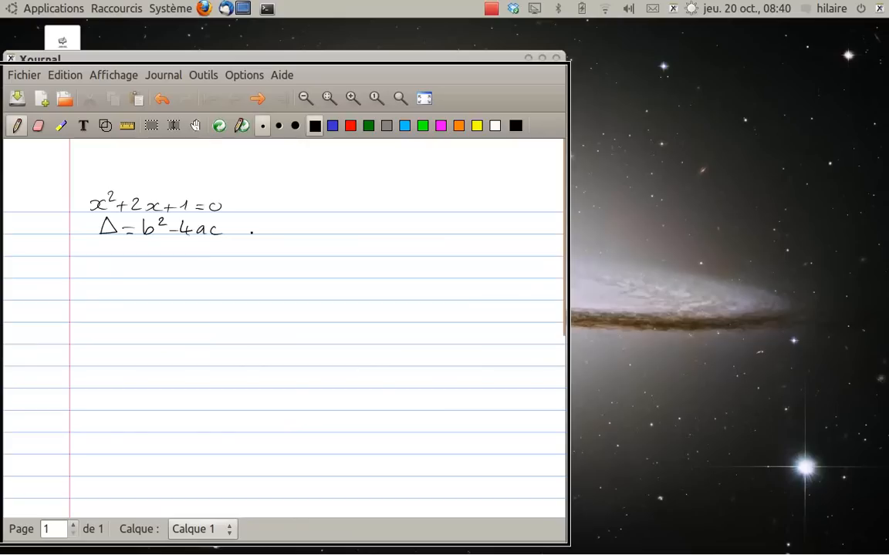
# Choose the medium pen thickness and handwrite Δ = 2² − 4·1·1 below the discriminant formula
pyautogui.click(278, 126)
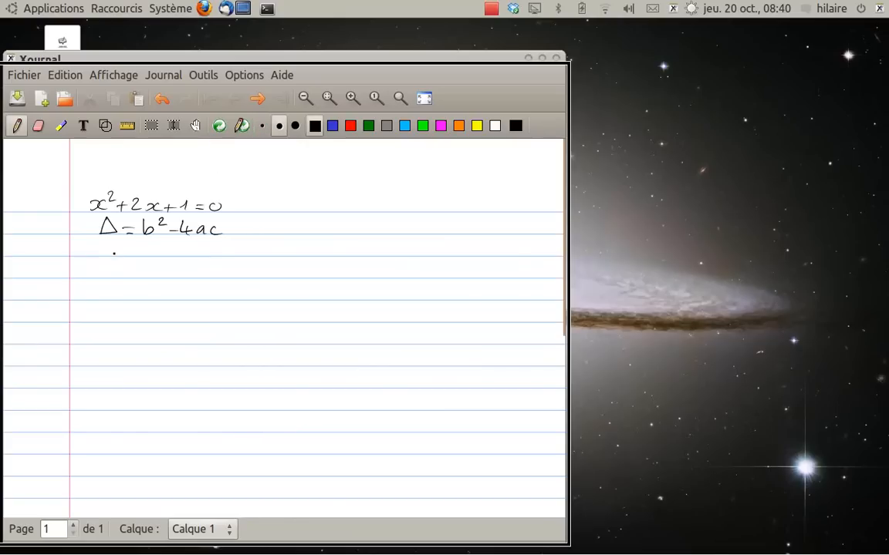
pyautogui.moveTo(99, 256)
pyautogui.mouseDown()
pyautogui.moveTo(108, 241)
pyautogui.moveTo(99, 257)
pyautogui.moveTo(135, 248)
pyautogui.mouseUp()
pyautogui.moveTo(149, 245)
pyautogui.mouseDown()
pyautogui.moveTo(158, 255)
pyautogui.moveTo(167, 245)
pyautogui.moveTo(182, 252)
pyautogui.mouseUp()
pyautogui.click(174, 250)
pyautogui.moveTo(193, 244)
pyautogui.mouseDown()
pyautogui.moveTo(196, 256)
pyautogui.moveTo(253, 256)
pyautogui.mouseUp()
pyautogui.click(238, 253)
# Handwrite Δ = 4 − 4 and Δ = 0 on the next two lines
pyautogui.click(145, 284)
pyautogui.moveTo(129, 277); pyautogui.dragTo(140, 278)
pyautogui.moveTo(130, 273)
pyautogui.mouseDown()
pyautogui.moveTo(106, 263)
pyautogui.moveTo(115, 278)
pyautogui.moveTo(98, 278)
pyautogui.mouseUp()
pyautogui.moveTo(158, 265)
pyautogui.mouseDown()
pyautogui.moveTo(160, 279)
pyautogui.moveTo(198, 271)
pyautogui.mouseUp()
pyautogui.moveTo(128, 292); pyautogui.dragTo(140, 292)
pyautogui.moveTo(128, 300)
pyautogui.mouseDown()
pyautogui.moveTo(158, 301)
pyautogui.moveTo(162, 292)
pyautogui.mouseUp()
pyautogui.moveTo(96, 298)
pyautogui.mouseDown()
pyautogui.moveTo(99, 289)
pyautogui.moveTo(97, 298)
pyautogui.mouseUp()
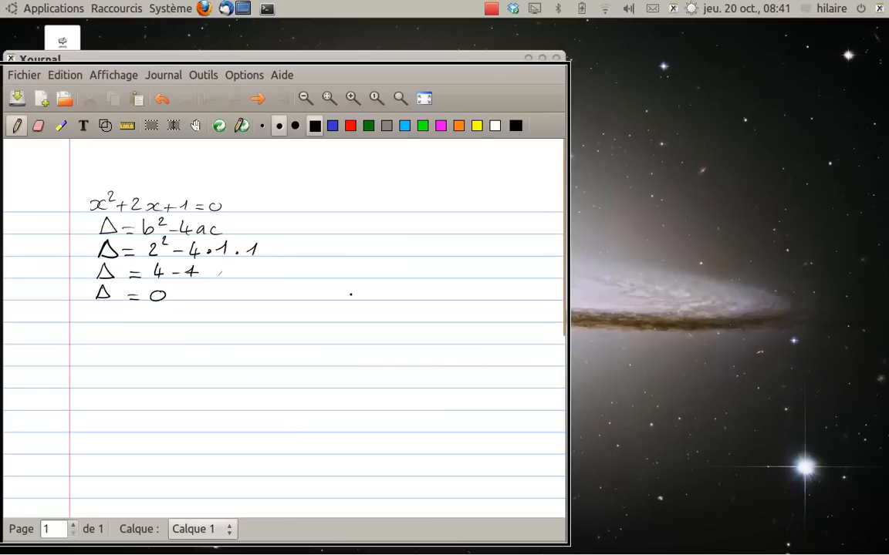
# Erase the stray mark and the badly formed second 4 in Δ = 4 − 4, and rewrite that 4 with the pen
pyautogui.hotkey('shift', 'ctrl', 'e')
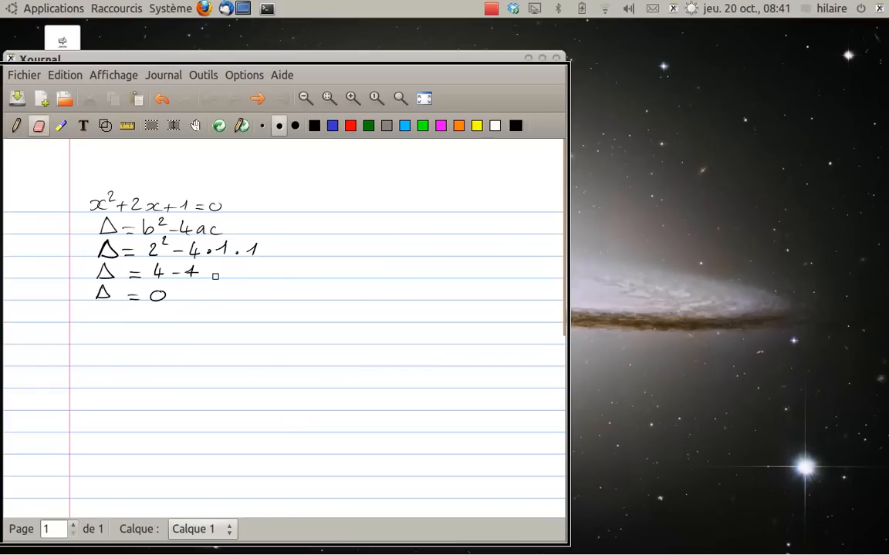
pyautogui.moveTo(215, 277)
pyautogui.mouseDown()
pyautogui.moveTo(189, 271)
pyautogui.moveTo(195, 277)
pyautogui.mouseUp()
pyautogui.hotkey('shift', 'ctrl', 'p')
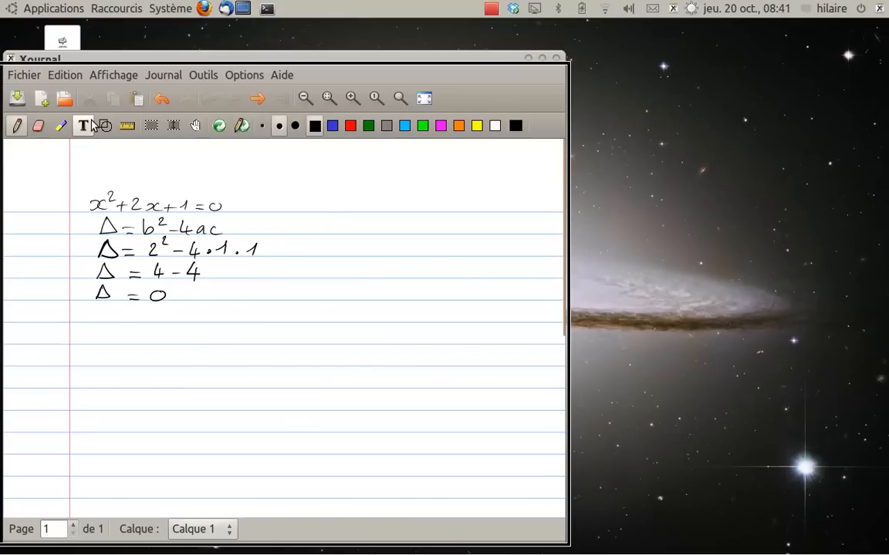
# Highlight the Δ = 0 line in yellow
pyautogui.click(61, 125)
pyautogui.moveTo(172, 290); pyautogui.dragTo(98, 297)
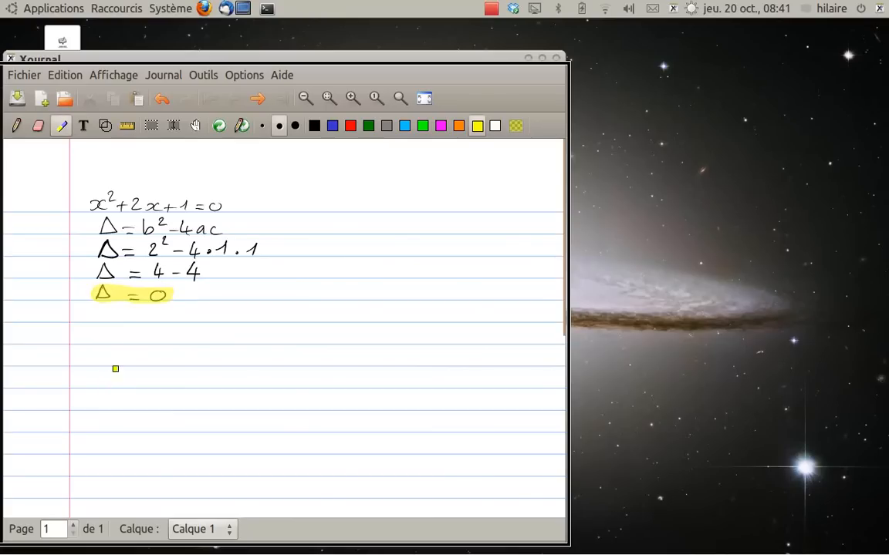
# Assign the highlighter (Surligneur) to button 2 and the vertical space tool (Espace vertical) to button 3
pyautogui.click(250, 77)
pyautogui.moveTo(270, 142)
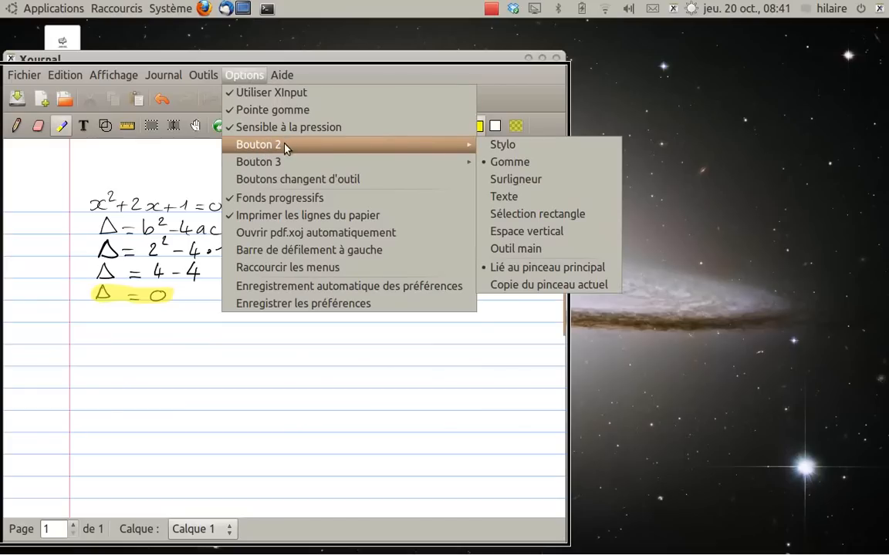
pyautogui.click(523, 178)
pyautogui.click(205, 75)
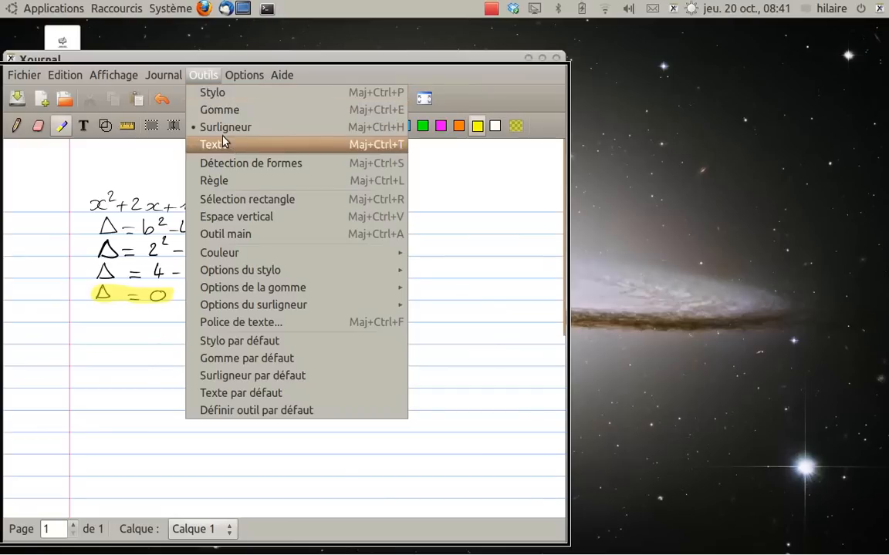
pyautogui.moveTo(244, 75)
pyautogui.moveTo(321, 161)
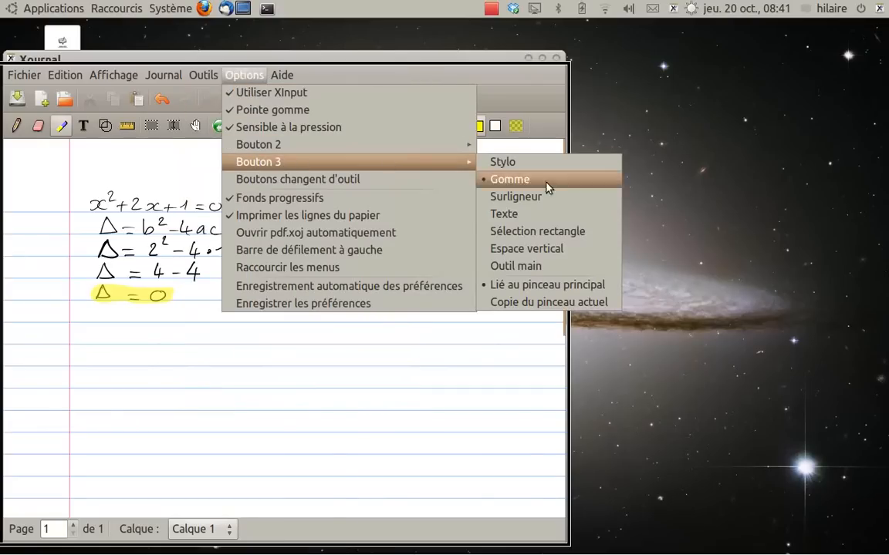
pyautogui.click(505, 249)
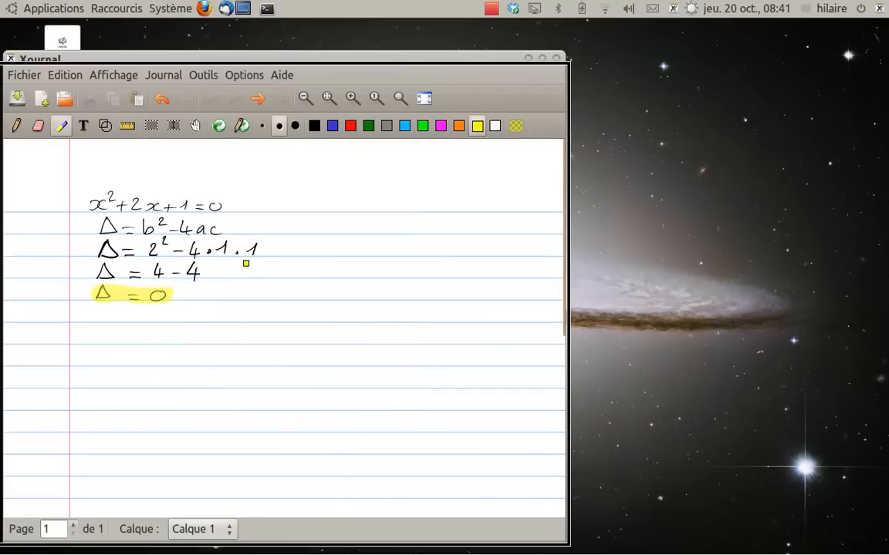
# Draw a red check mark with the pen beside the highlighted Δ = 0
pyautogui.click(16, 126)
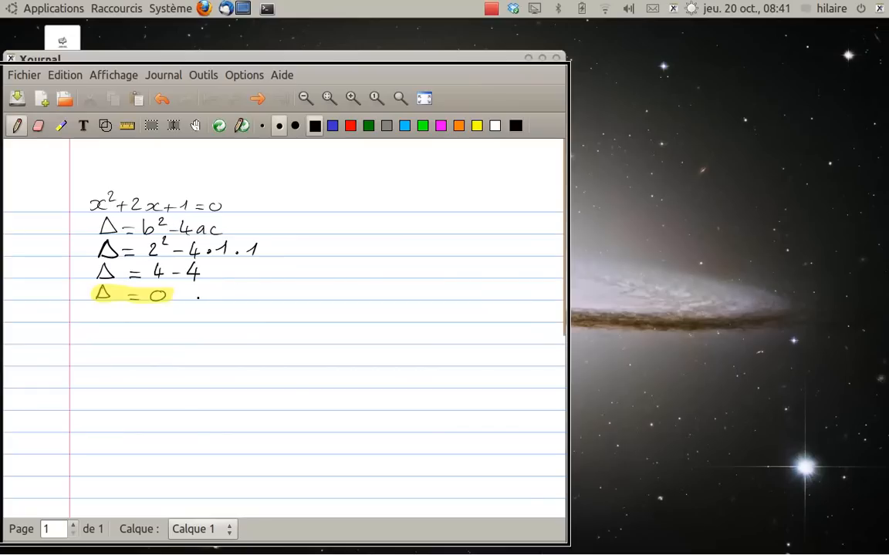
pyautogui.click(351, 126)
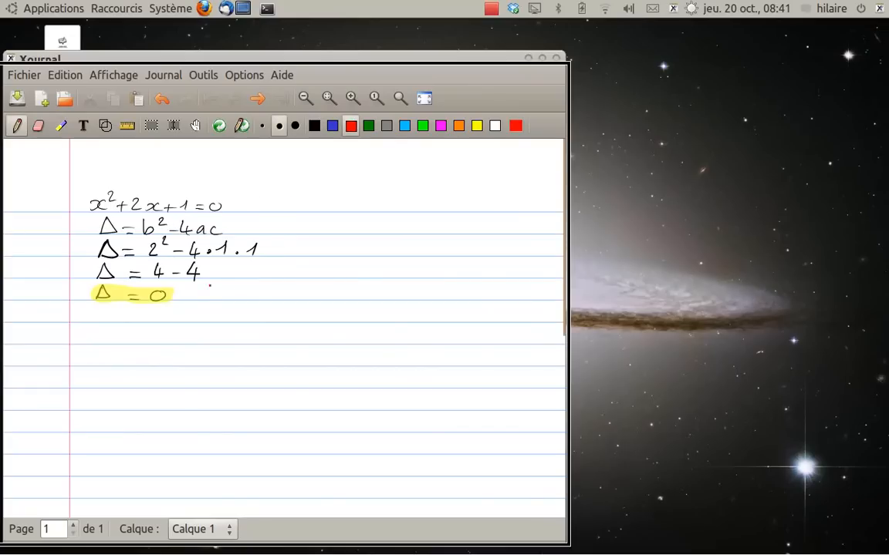
pyautogui.moveTo(192, 291); pyautogui.dragTo(214, 286)
# Try highlighting the −4 in the Δ = 2² − 4·1·1 line, return to the pen and undo the highlight
pyautogui.hotkey('ctrl', 'shift', 'h')
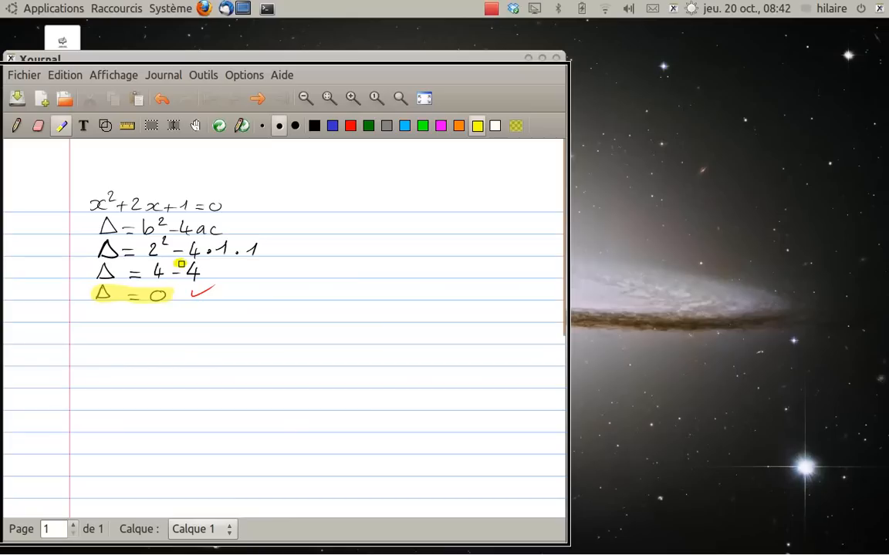
pyautogui.moveTo(178, 261)
pyautogui.mouseDown()
pyautogui.moveTo(199, 248)
pyautogui.moveTo(172, 251)
pyautogui.mouseUp()
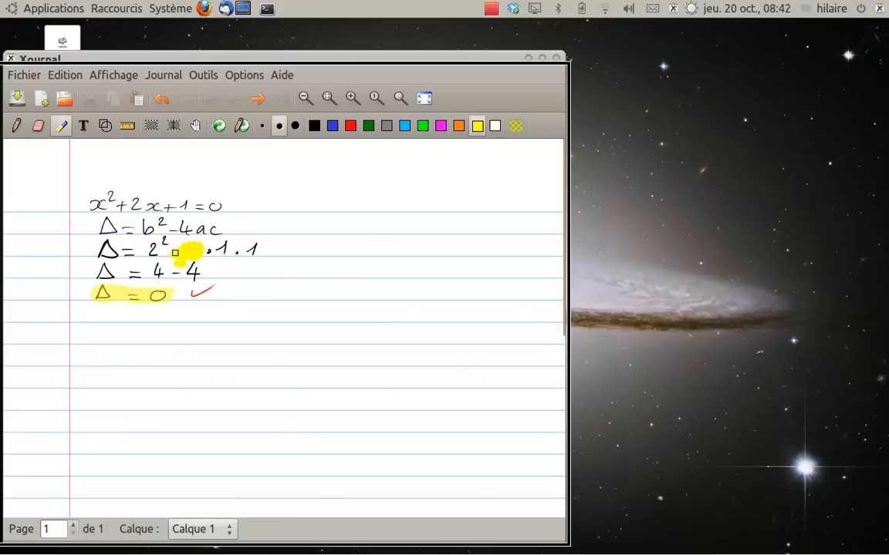
pyautogui.hotkey('ctrl', 'shift', 'p')
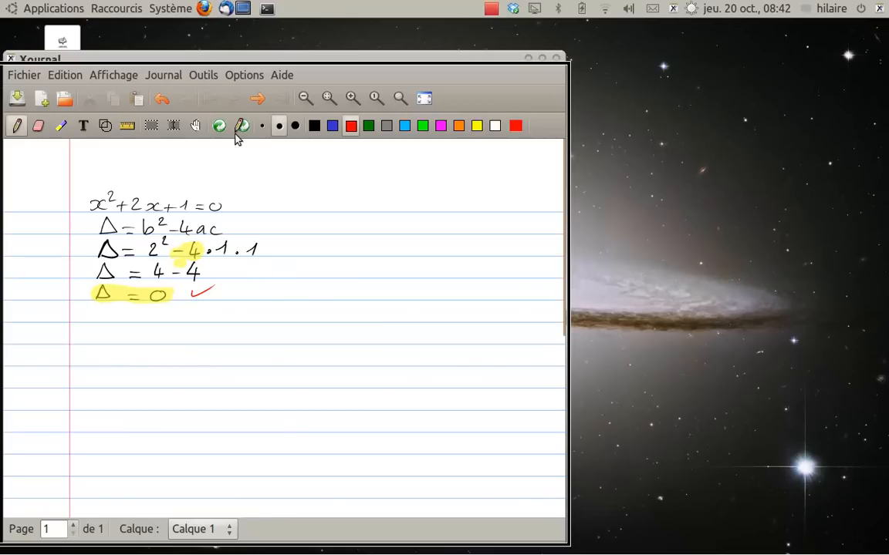
pyautogui.click(161, 98)
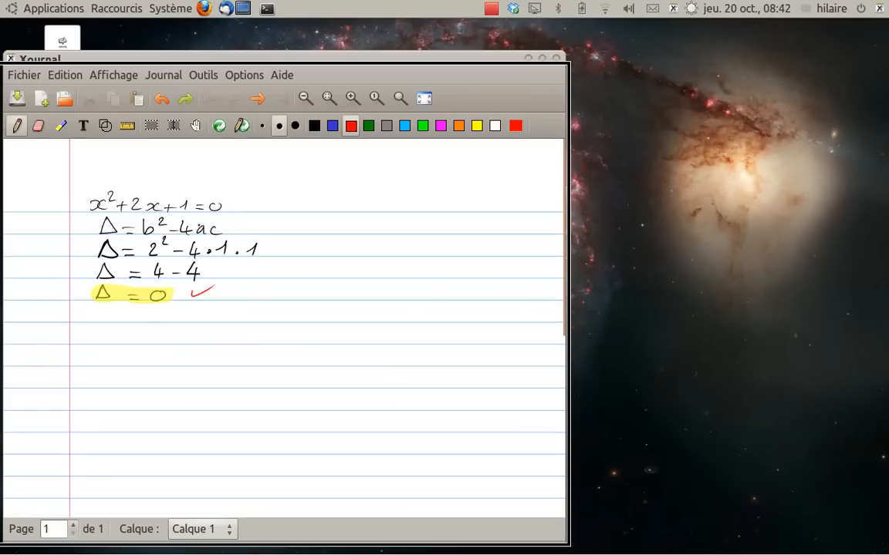
# Try inserting vertical space through the Δ = b² − 4ac line and undo the shift
pyautogui.hotkey('ctrl', 'shift', 'v')
pyautogui.moveTo(234, 218); pyautogui.dragTo(231, 253)
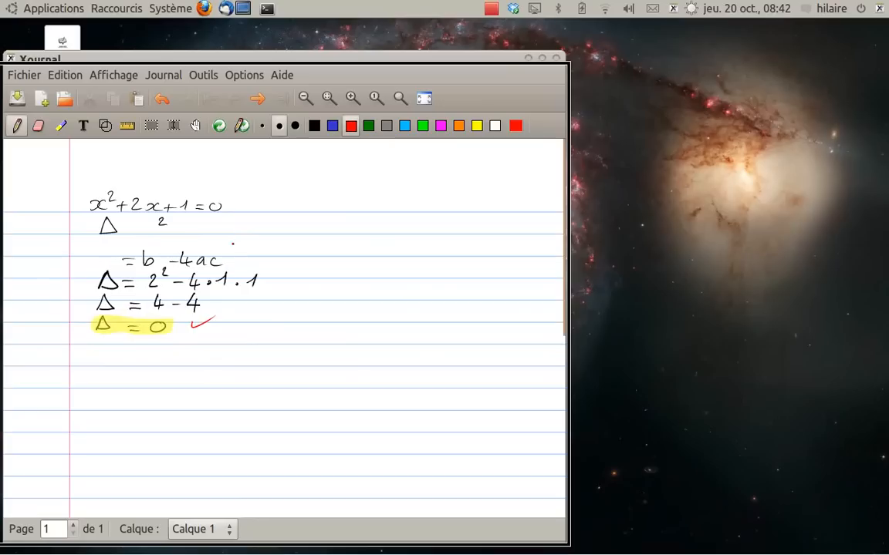
pyautogui.click(162, 99)
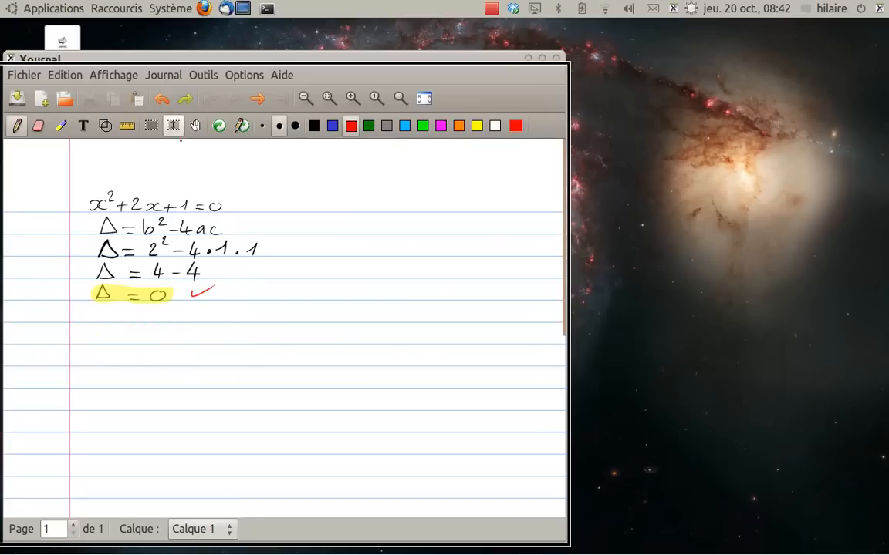
# Insert one line of vertical space below the equation and handwrite a = 1 ; b = 2 ; c = 1 there in black
pyautogui.hotkey('ctrl', 'shift', 'v')
pyautogui.moveTo(246, 215); pyautogui.dragTo(255, 236)
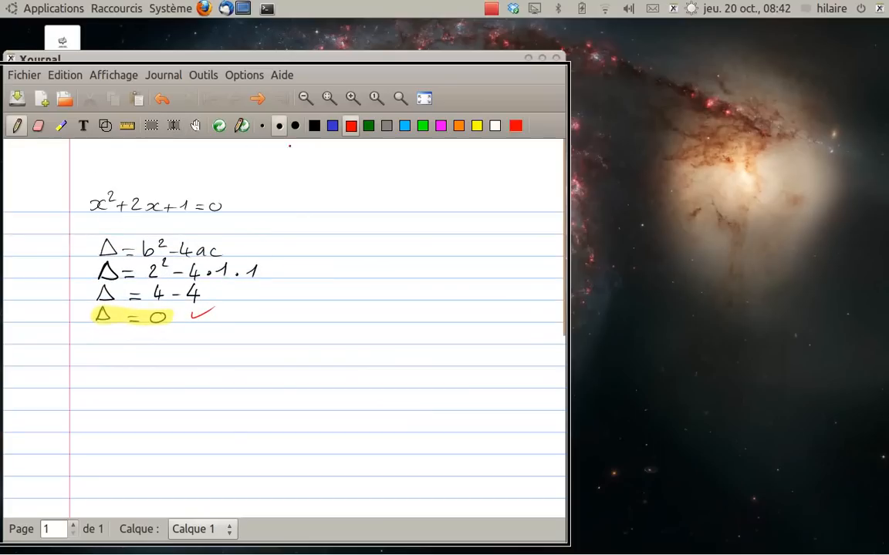
pyautogui.click(314, 125)
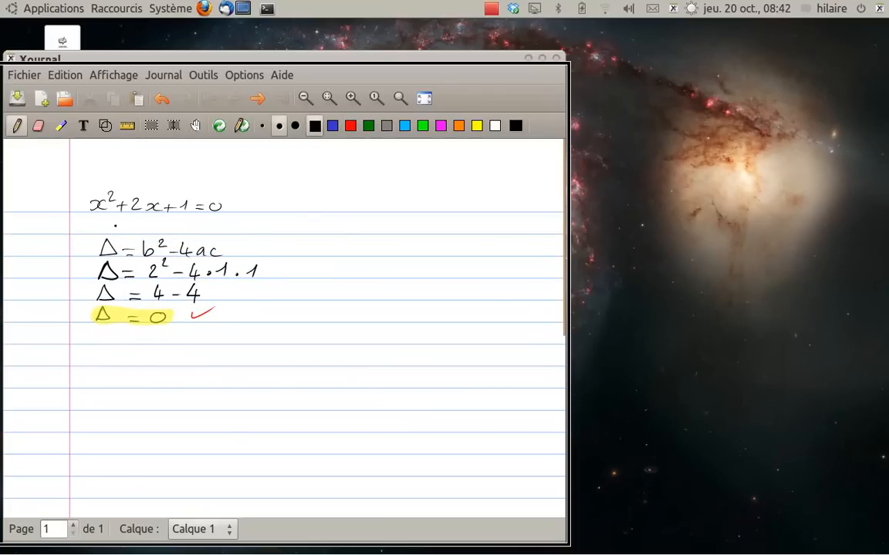
pyautogui.moveTo(119, 223); pyautogui.dragTo(133, 223)
pyautogui.moveTo(125, 227)
pyautogui.mouseDown()
pyautogui.moveTo(164, 236)
pyautogui.moveTo(212, 224)
pyautogui.moveTo(248, 236)
pyautogui.moveTo(295, 222)
pyautogui.mouseUp()
pyautogui.click(239, 231)
pyautogui.click(250, 222)
pyautogui.moveTo(285, 228); pyautogui.dragTo(306, 231)
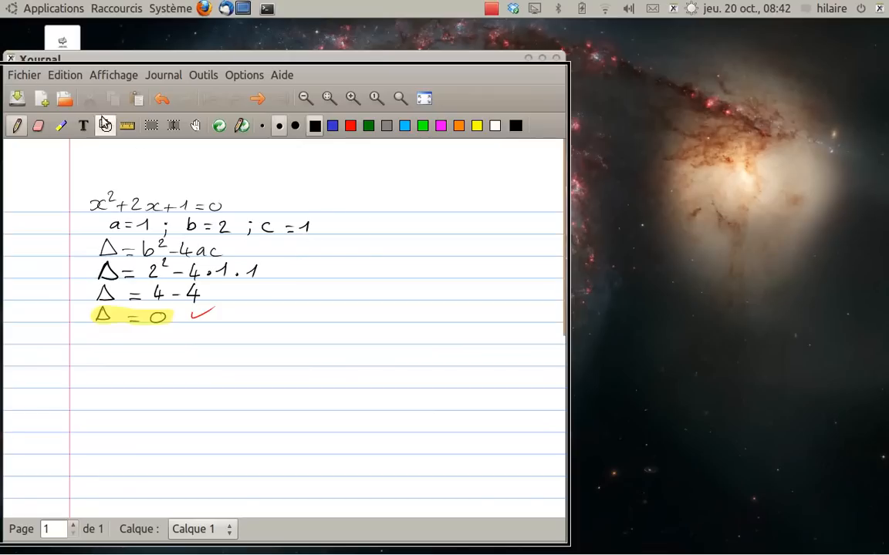
# Start annotating a PDF and discard the unsaved changes to the untitled journal
pyautogui.click(28, 75)
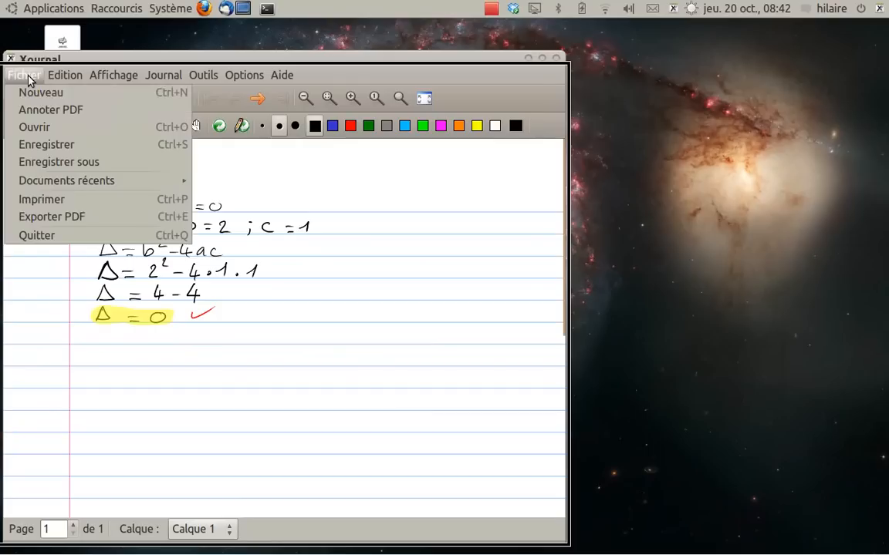
pyautogui.click(61, 110)
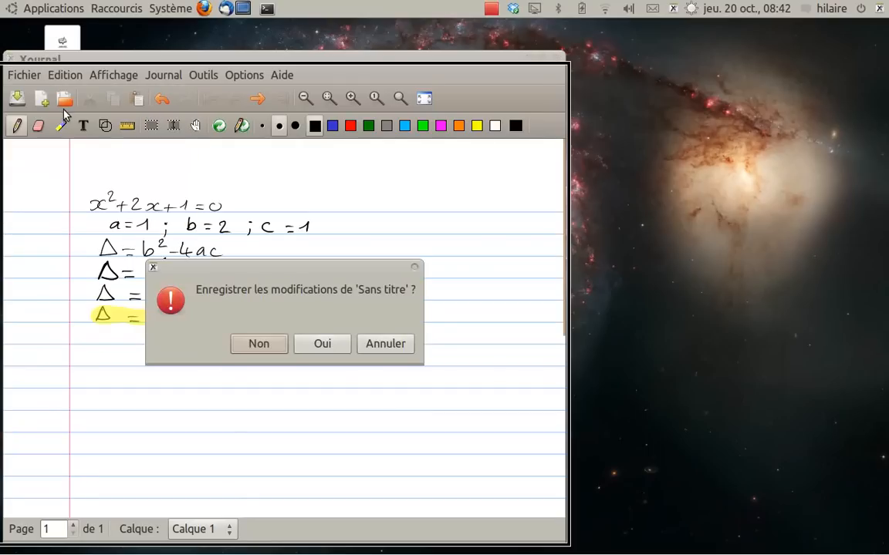
pyautogui.click(275, 351)
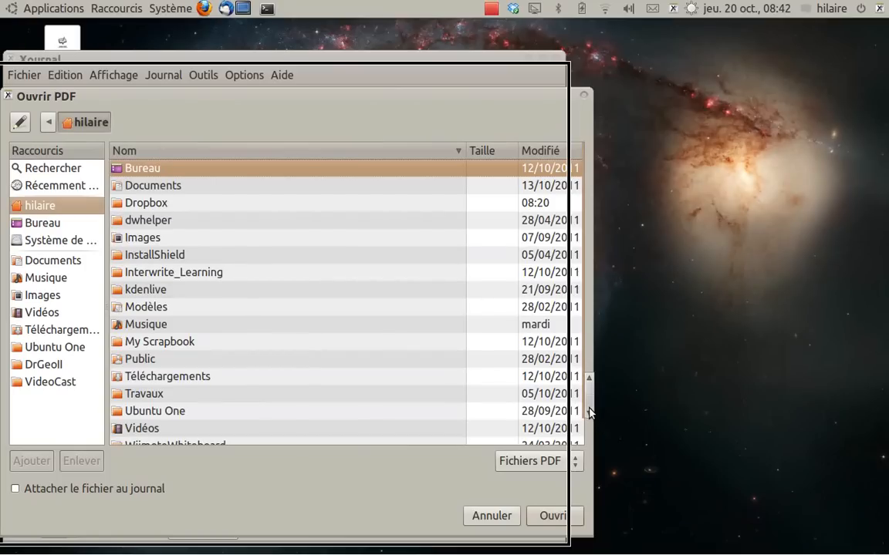
# Open Calcul Fractionnaire.pdf from Dropbox/CycleObligatoire/Classes/mathématiques/11eA04/Activités for annotation
pyautogui.scroll(-1, 588, 412)
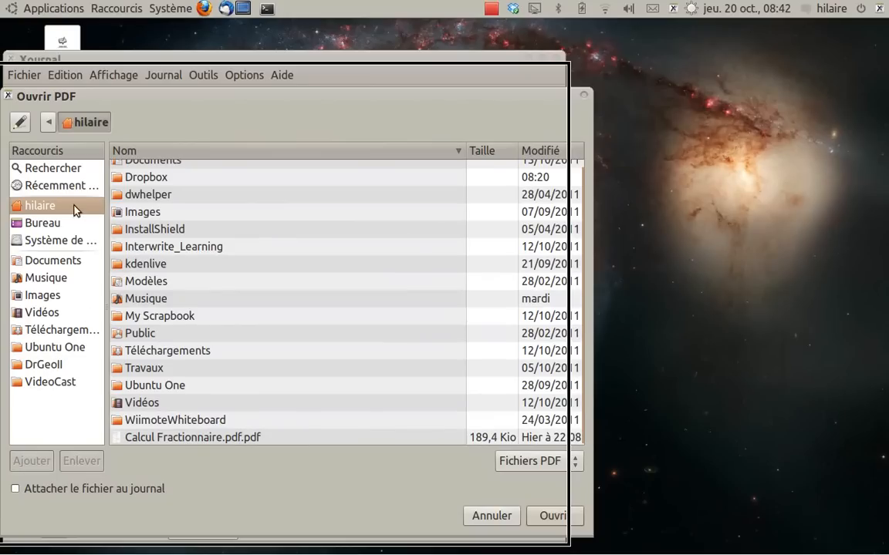
pyautogui.doubleClick(145, 178)
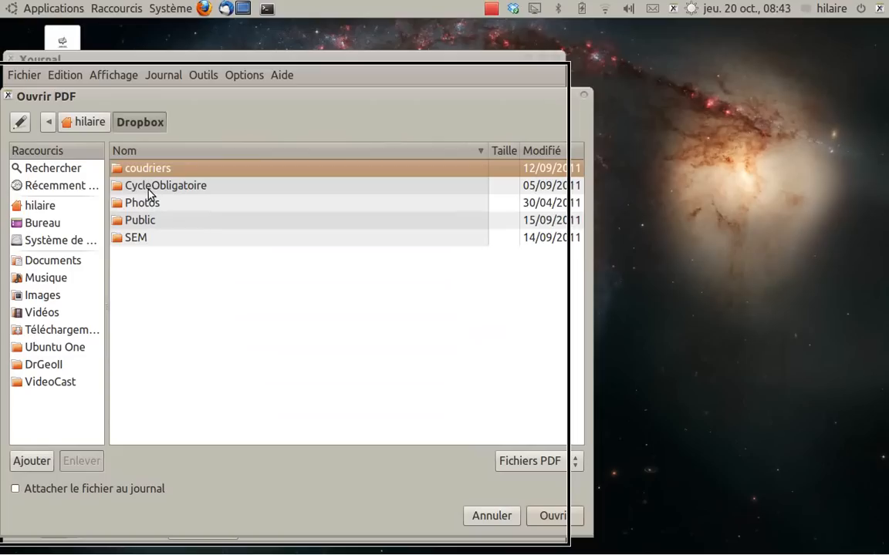
pyautogui.doubleClick(150, 189)
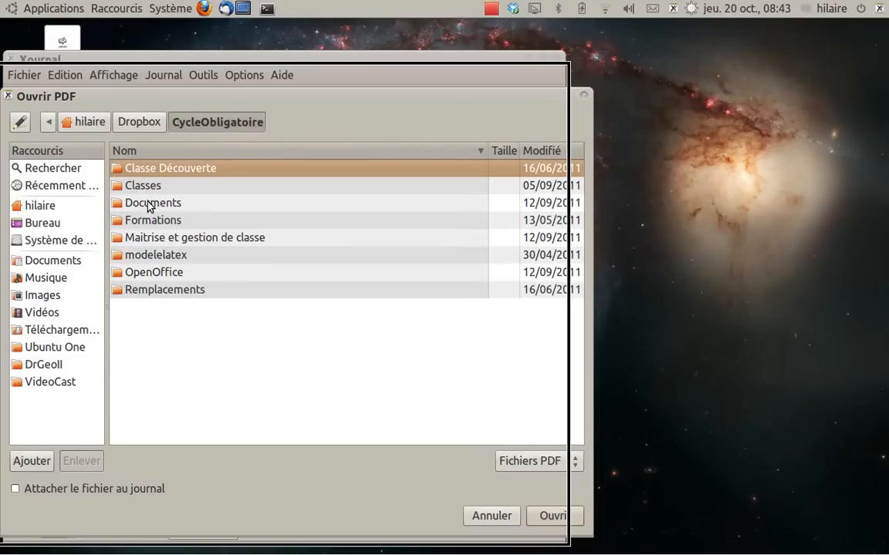
pyautogui.doubleClick(162, 186)
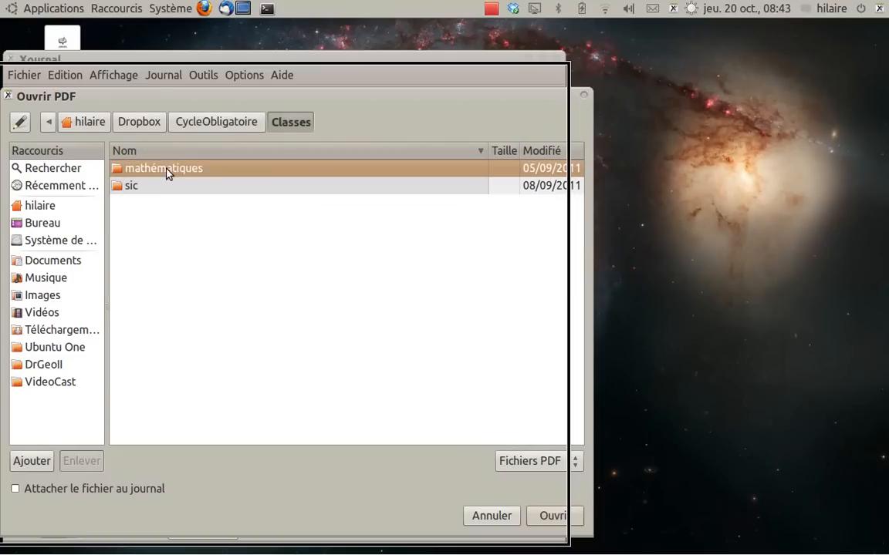
pyautogui.doubleClick(166, 170)
pyautogui.doubleClick(155, 185)
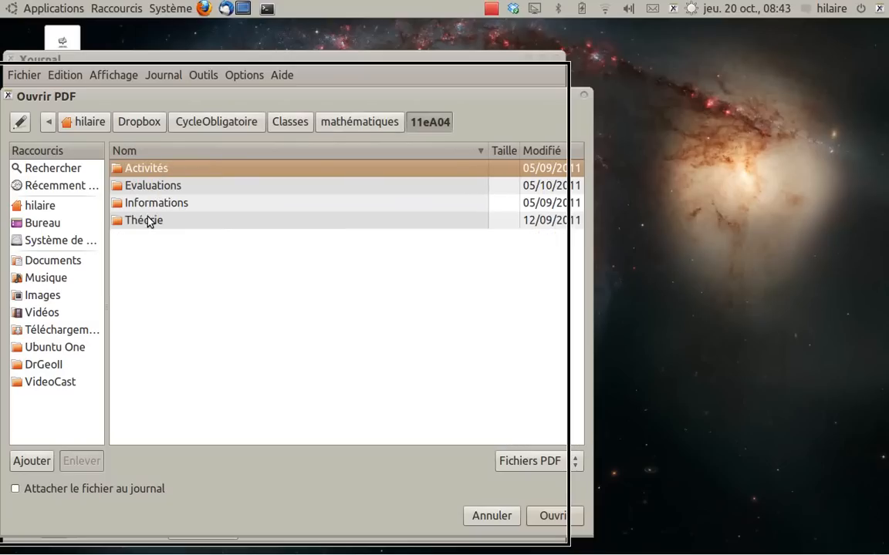
pyautogui.doubleClick(166, 171)
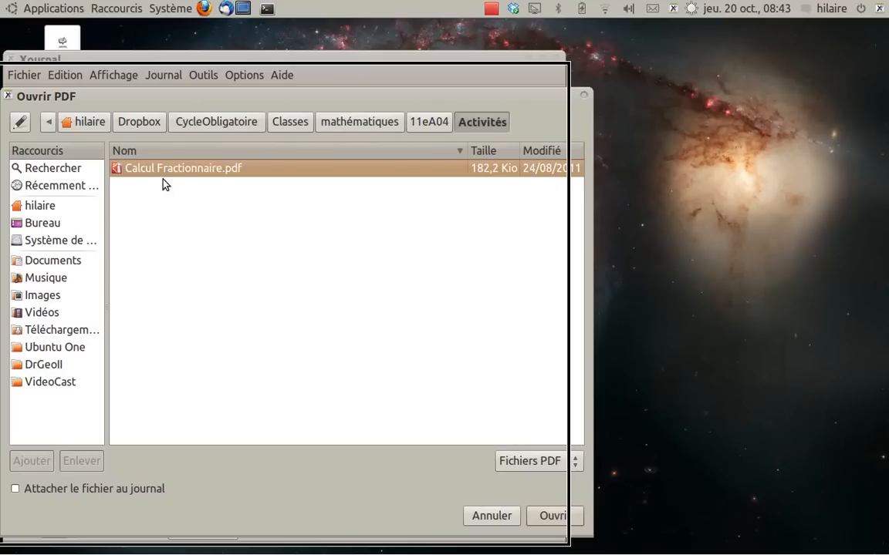
pyautogui.doubleClick(168, 171)
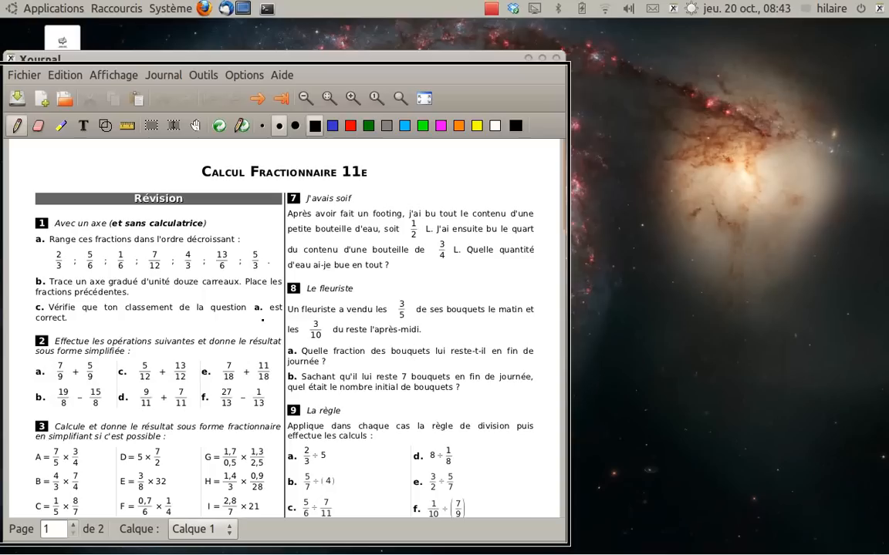
# Circle expressions A and C of exercise 10, Trait de fraction, with the red pen
pyautogui.click(196, 125)
pyautogui.scroll(-3, 229, 282)
pyautogui.scroll(-5, 229, 282)
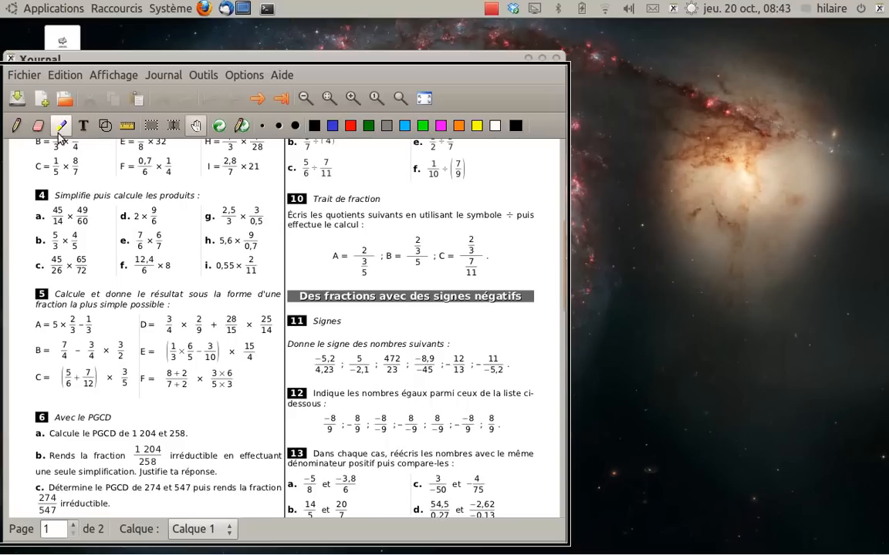
pyautogui.click(15, 125)
pyautogui.click(349, 126)
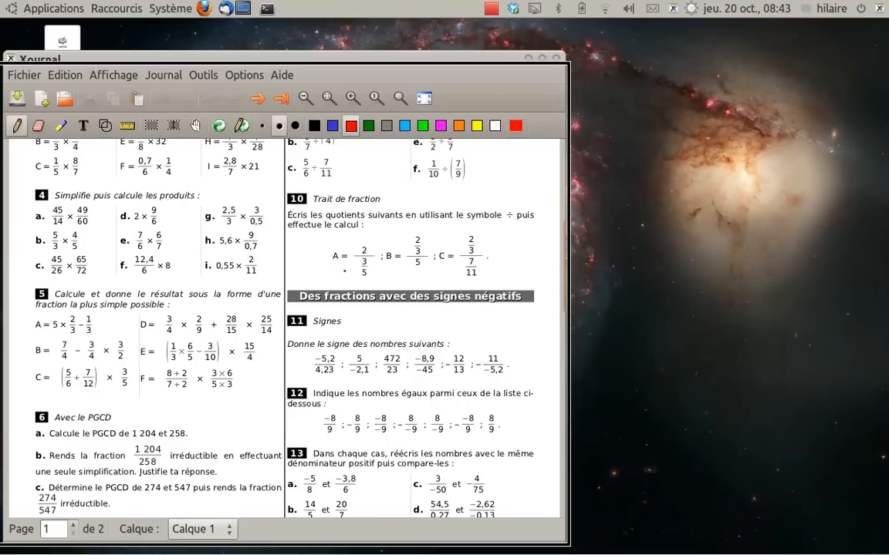
pyautogui.moveTo(366, 241)
pyautogui.mouseDown()
pyautogui.moveTo(333, 266)
pyautogui.moveTo(366, 276)
pyautogui.moveTo(382, 248)
pyautogui.moveTo(369, 238)
pyautogui.mouseUp()
pyautogui.moveTo(486, 228)
pyautogui.mouseDown()
pyautogui.moveTo(455, 229)
pyautogui.moveTo(436, 270)
pyautogui.moveTo(497, 255)
pyautogui.moveTo(474, 225)
pyautogui.mouseUp()
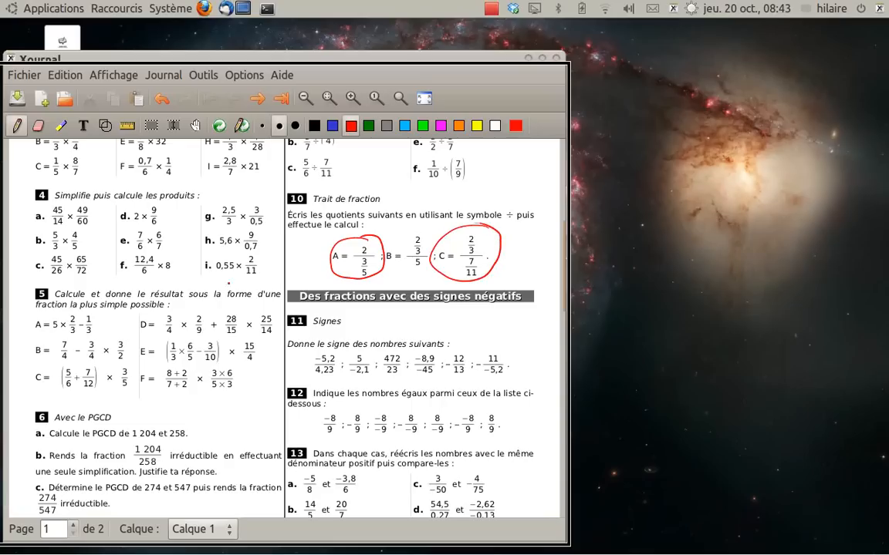
# View the file commands, including PDF export, and switch to the Hand tool
pyautogui.click(23, 75)
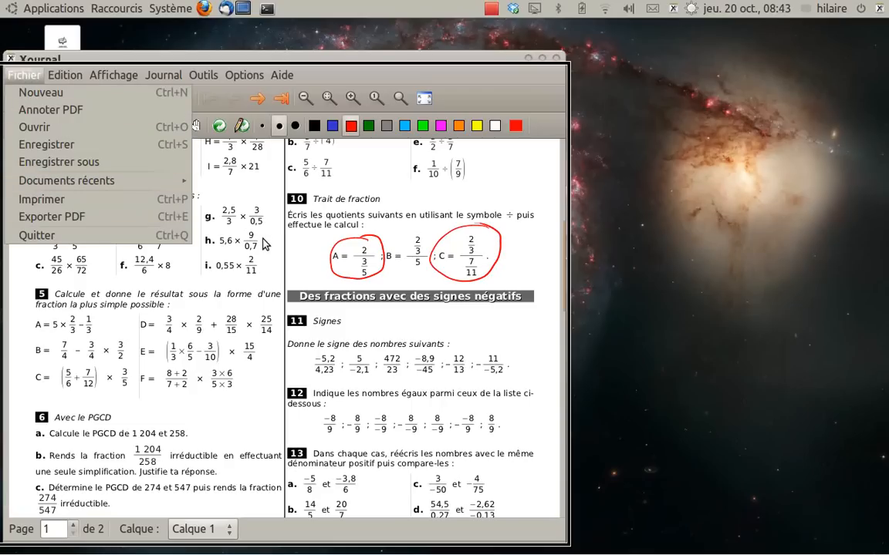
pyautogui.click(232, 228)
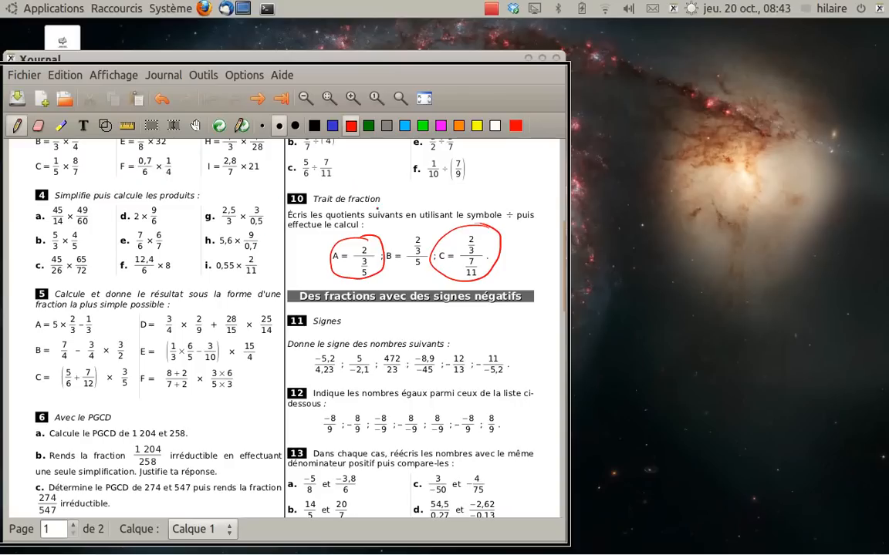
pyautogui.hotkey('ctrl', 'shift', 'a')
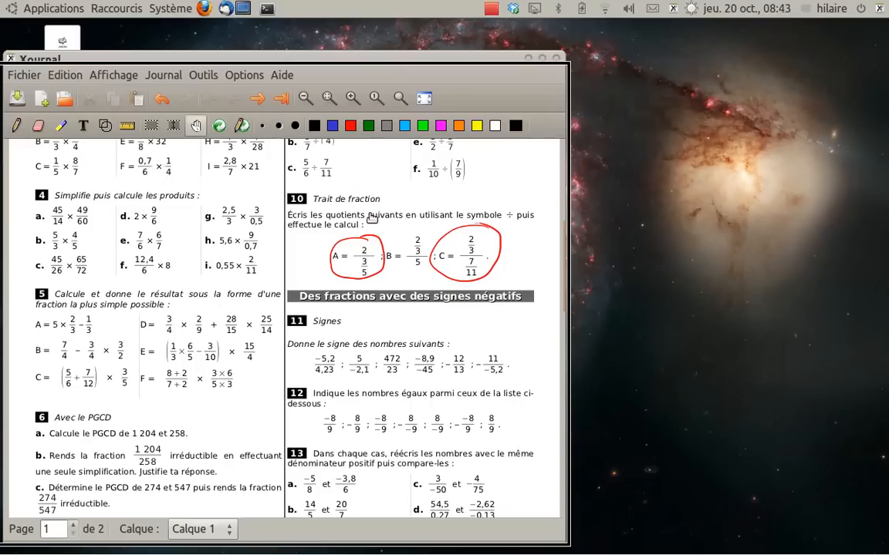